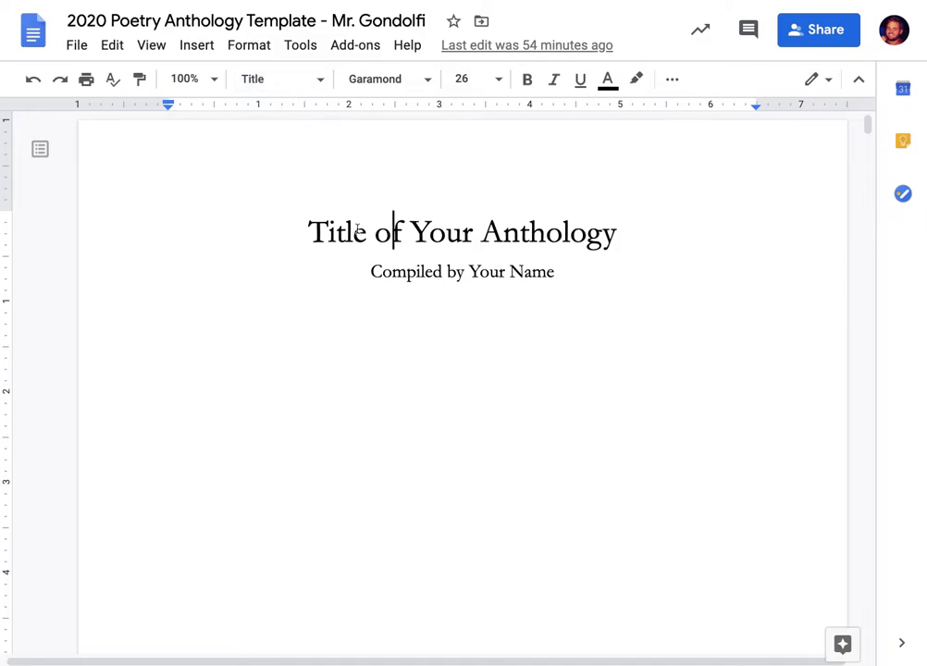
Change the cover page title's font to Bowlby One SC and update the Title style to match.
{"action": "left_click_drag", "start_coordinate": [309, 231], "coordinate": [621, 251]}
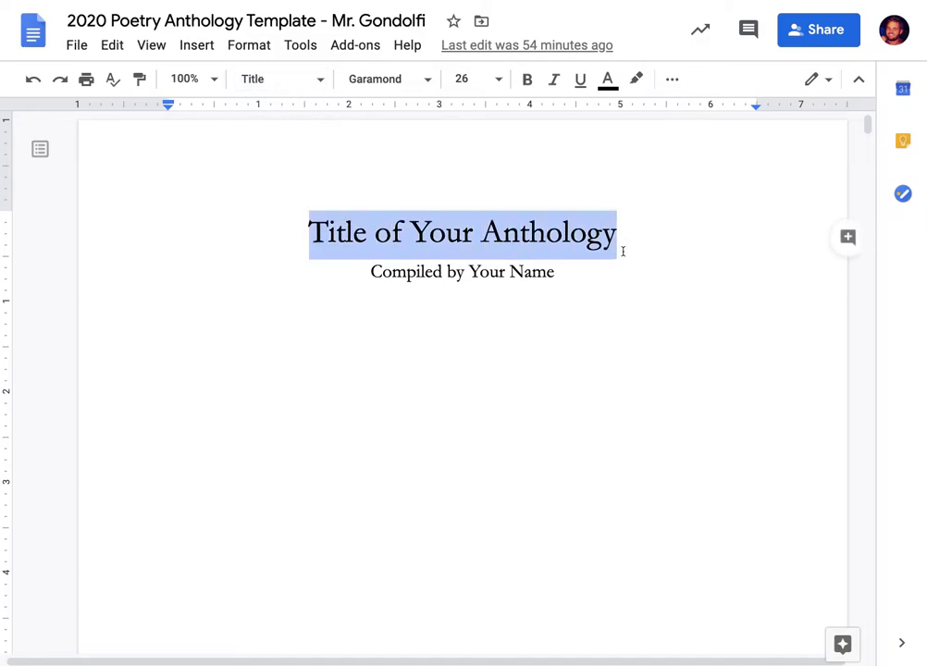
{"action": "left_click", "coordinate": [385, 80]}
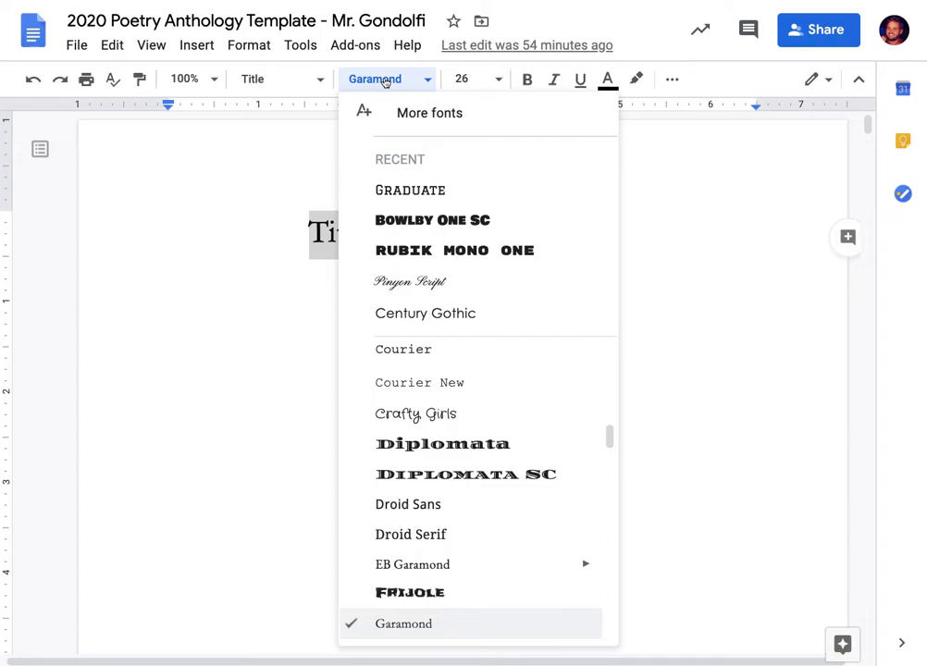
{"action": "left_click", "coordinate": [412, 222]}
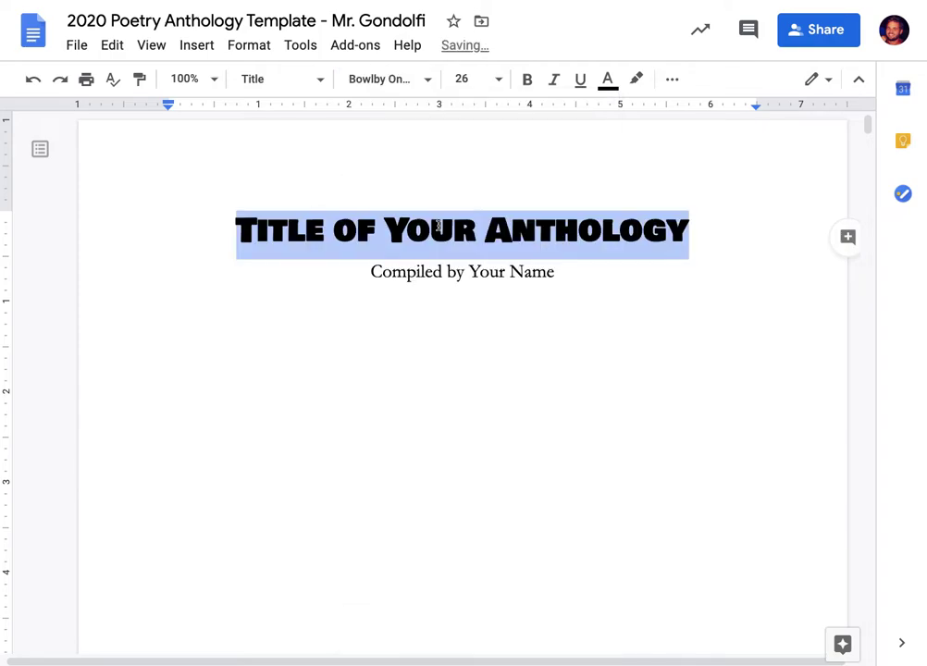
{"action": "left_click", "coordinate": [321, 82]}
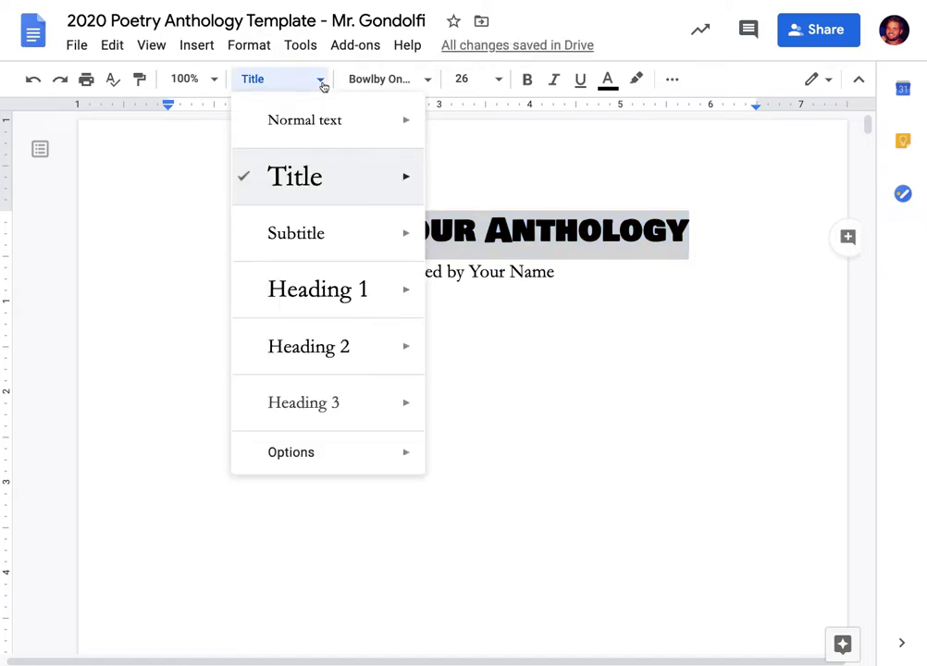
{"action": "mouse_move", "coordinate": [357, 178]}
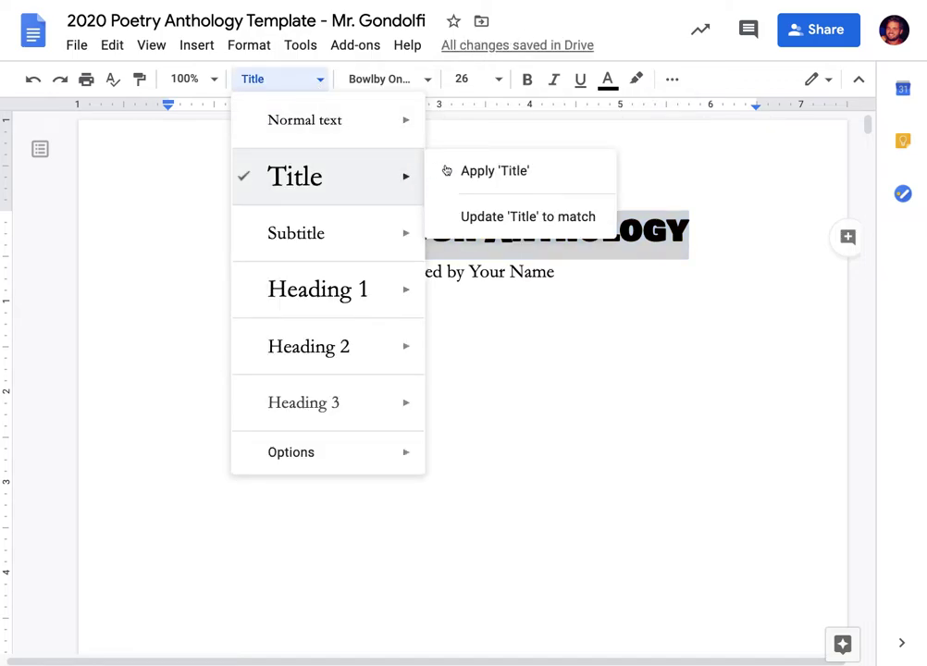
{"action": "left_click", "coordinate": [498, 218]}
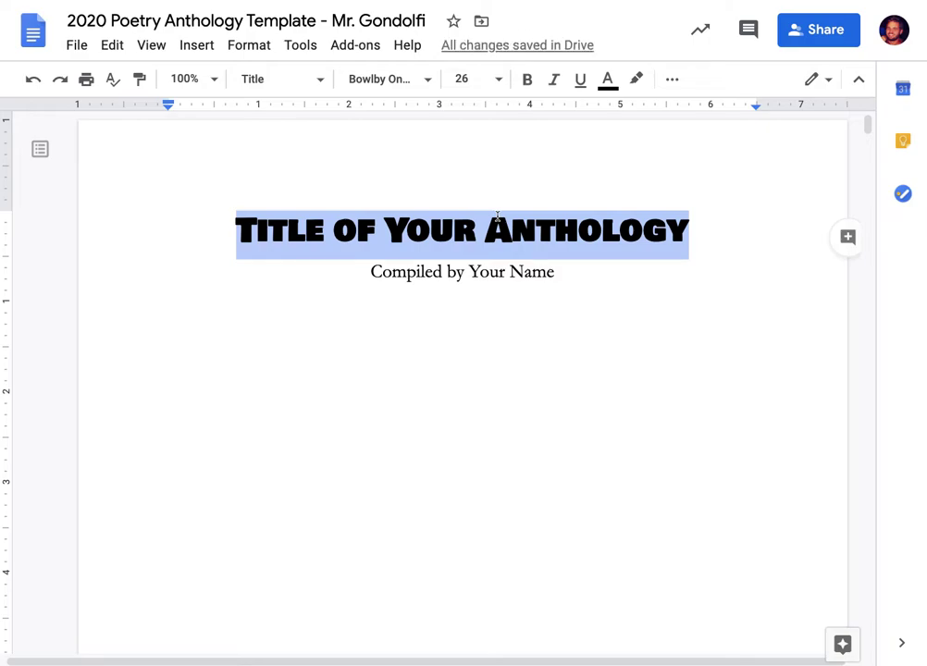
Change the "Compiled by" line's font to Century Gothic and update the Subtitle style to match.
{"action": "left_click", "coordinate": [460, 271]}
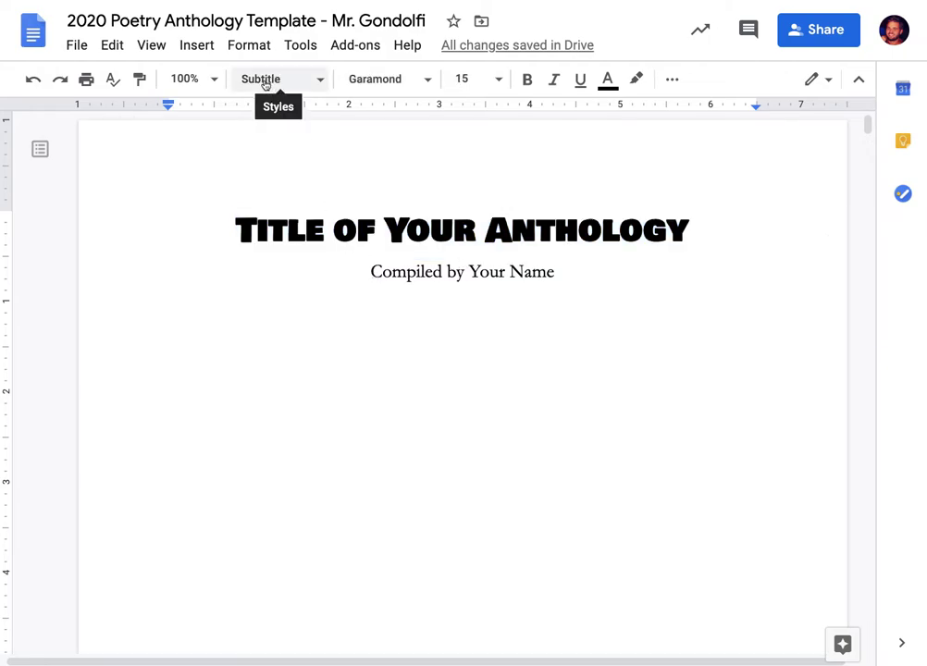
{"action": "left_click_drag", "start_coordinate": [372, 271], "coordinate": [558, 276]}
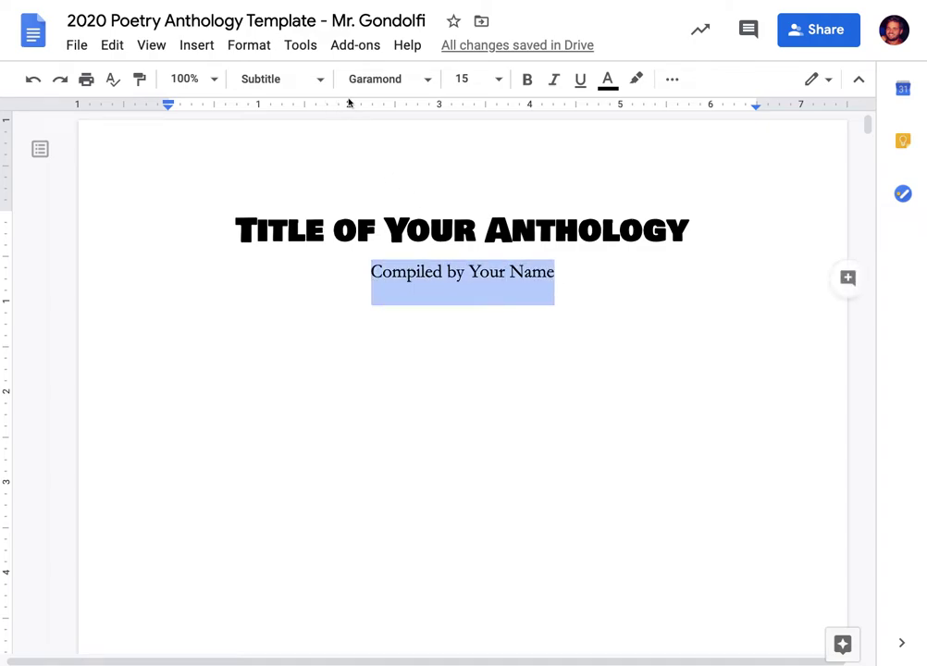
{"action": "left_click", "coordinate": [399, 80]}
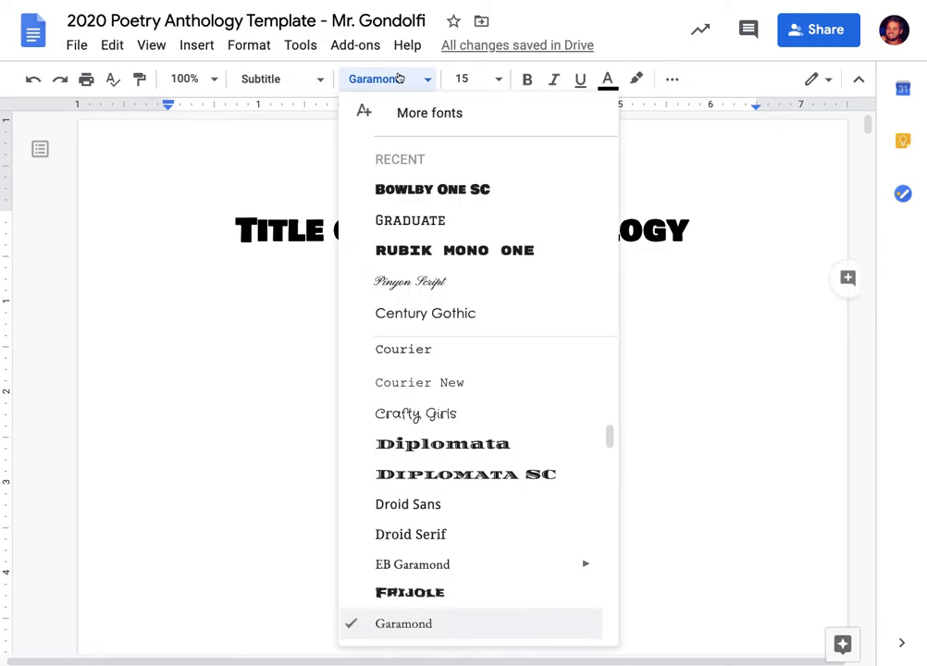
{"action": "left_click", "coordinate": [431, 314]}
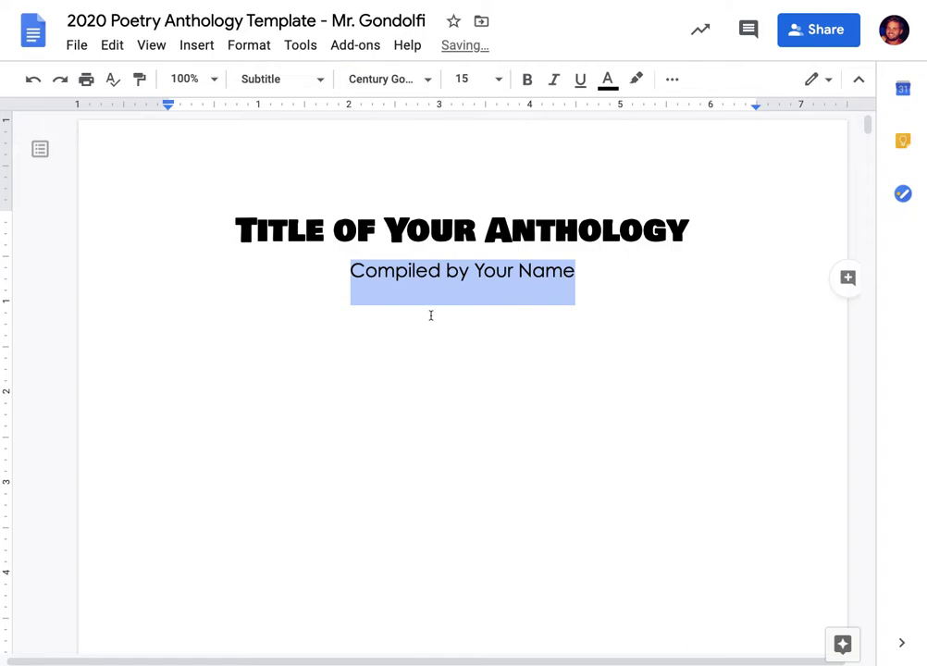
{"action": "left_click", "coordinate": [285, 79]}
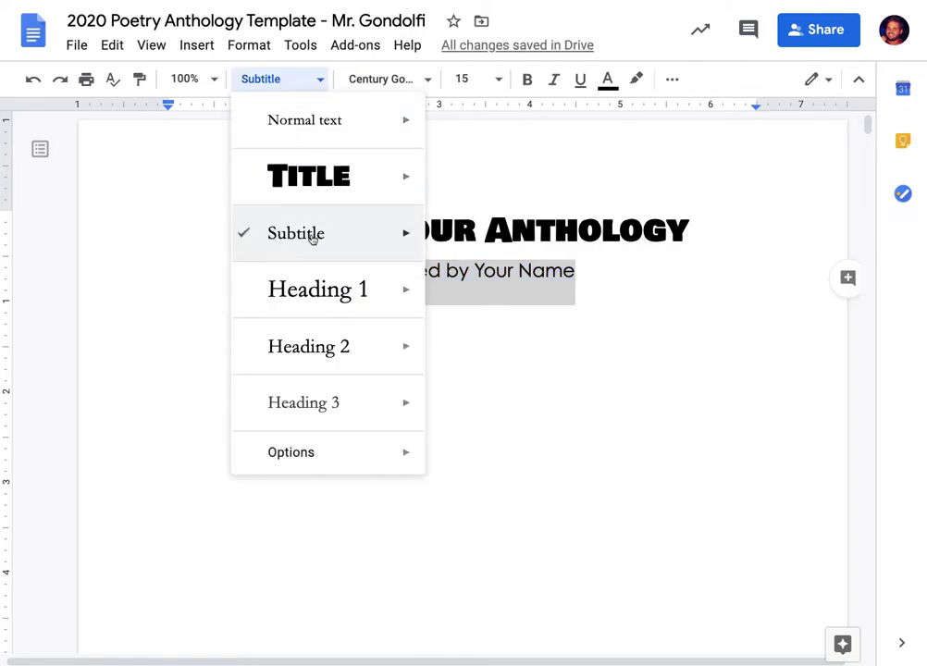
{"action": "mouse_move", "coordinate": [395, 234]}
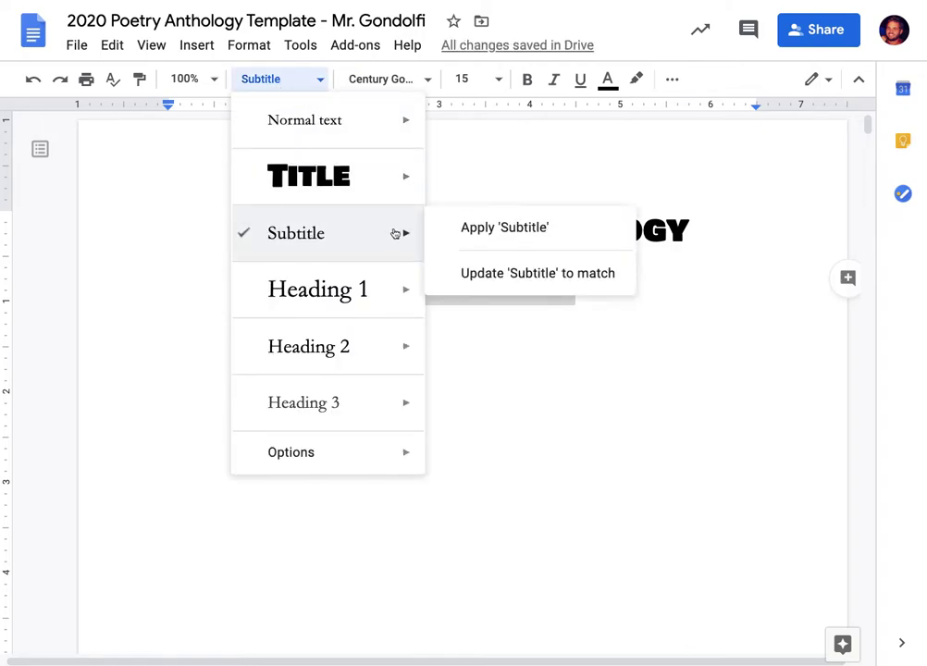
{"action": "left_click", "coordinate": [507, 274]}
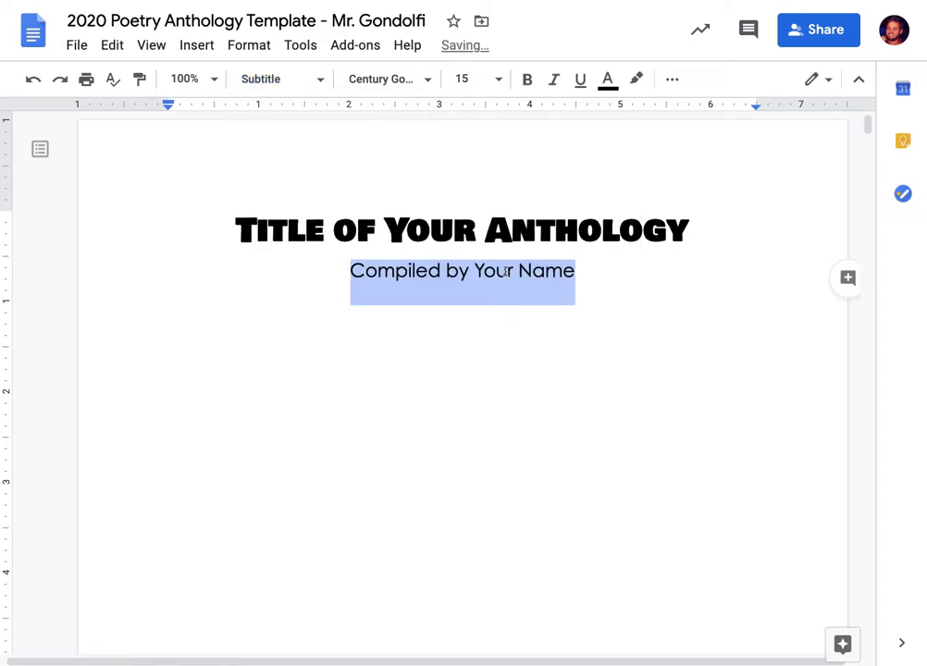
{"action": "left_click", "coordinate": [490, 384]}
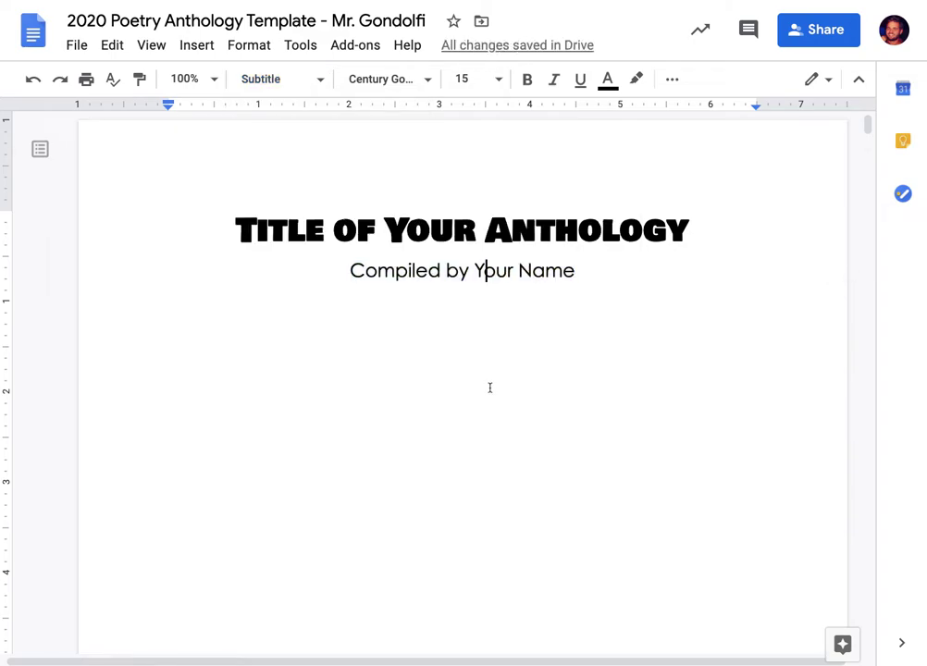
Replace the placeholder title on the cover page with "Poetry Anthology".
{"action": "triple_click", "coordinate": [462, 231]}
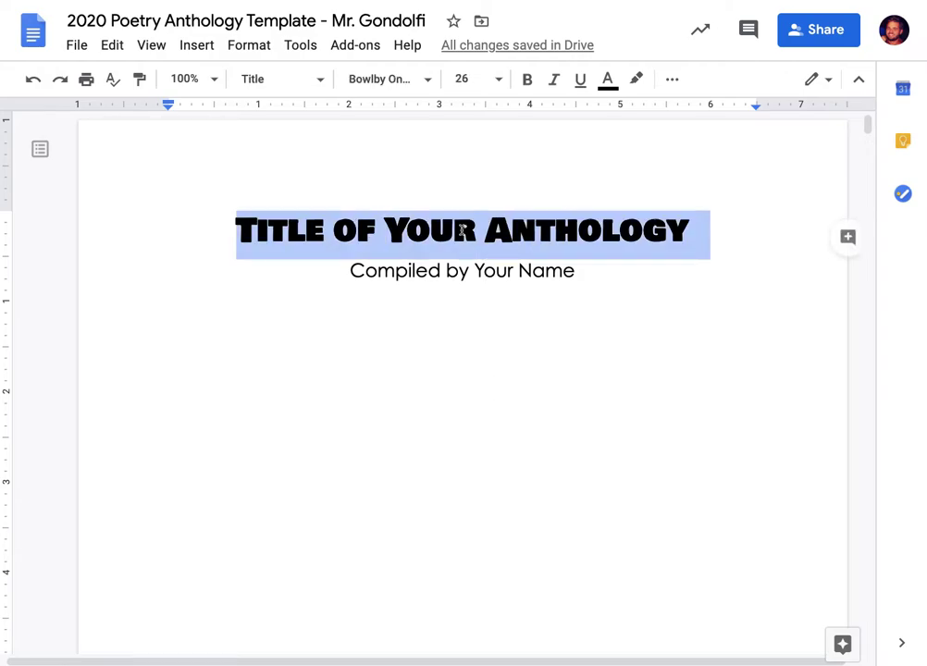
{"action": "type", "text": "D"}
{"action": "key", "text": "BackSpace"}
{"action": "type", "text": "Poetry Anthology"}
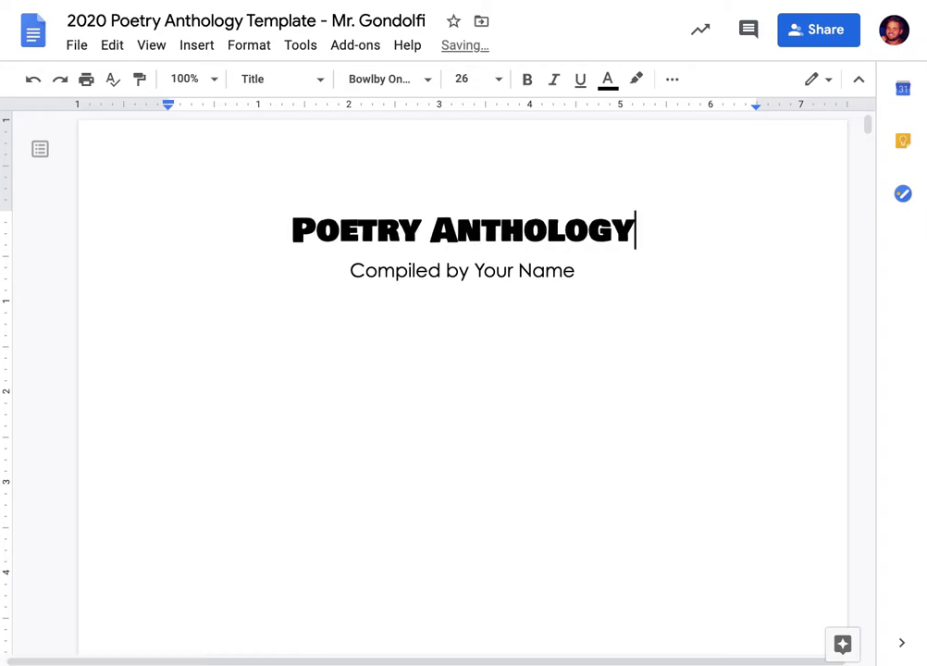
Replace the "Your Name" placeholder in the "Compiled by" line with the compiler's full name.
{"action": "left_click", "coordinate": [473, 270]}
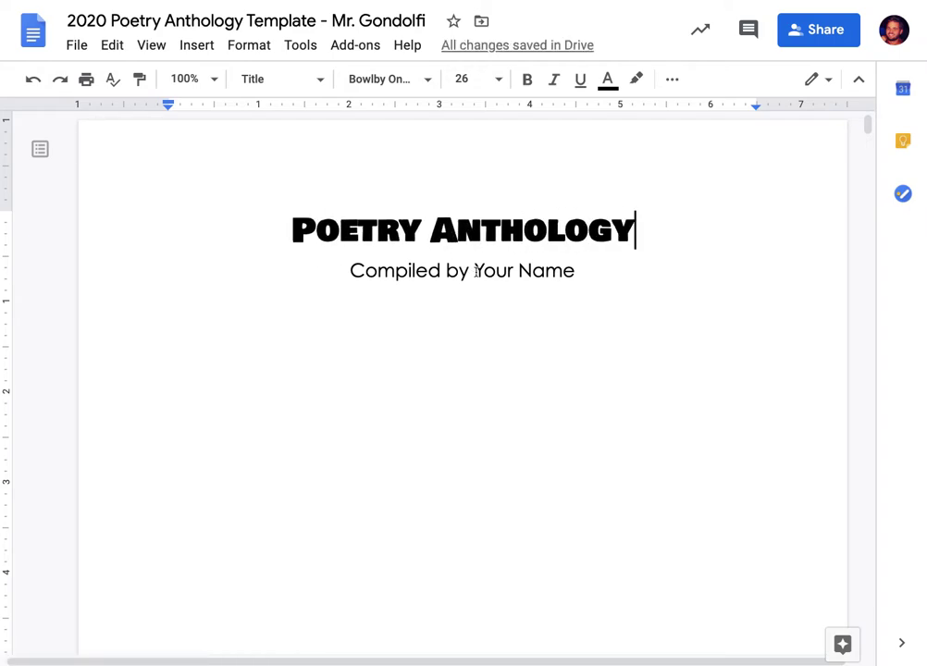
{"action": "left_click_drag", "start_coordinate": [490, 273], "coordinate": [573, 283]}
{"action": "type", "text": "Joseph Gondolfi"}
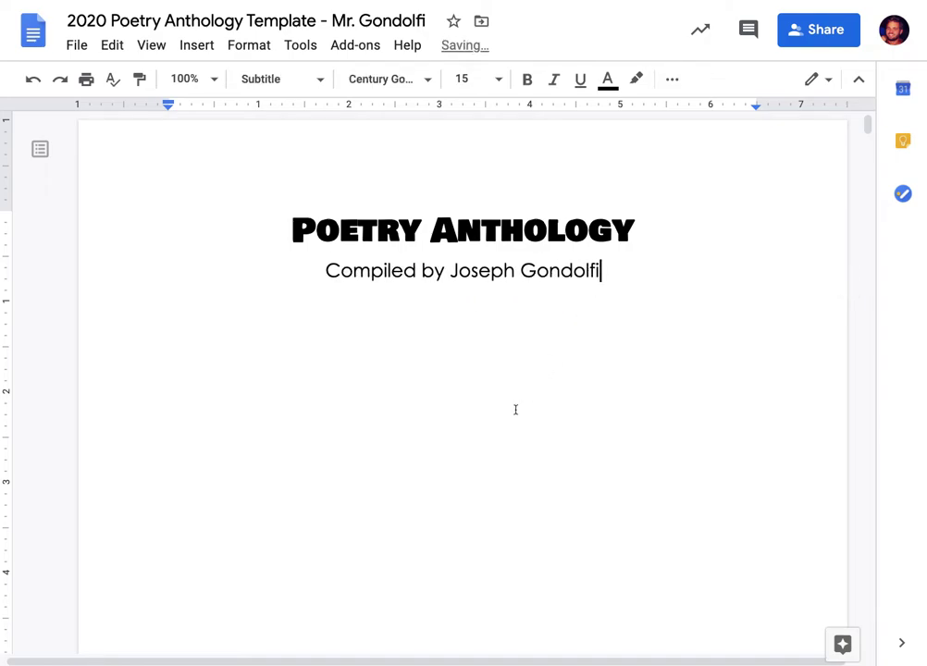
Change the "Table of Contents" page heading to Century Gothic and update the Heading 1 style to match.
{"action": "scroll", "coordinate": [516, 410], "scroll_direction": "down", "scroll_amount": 5}
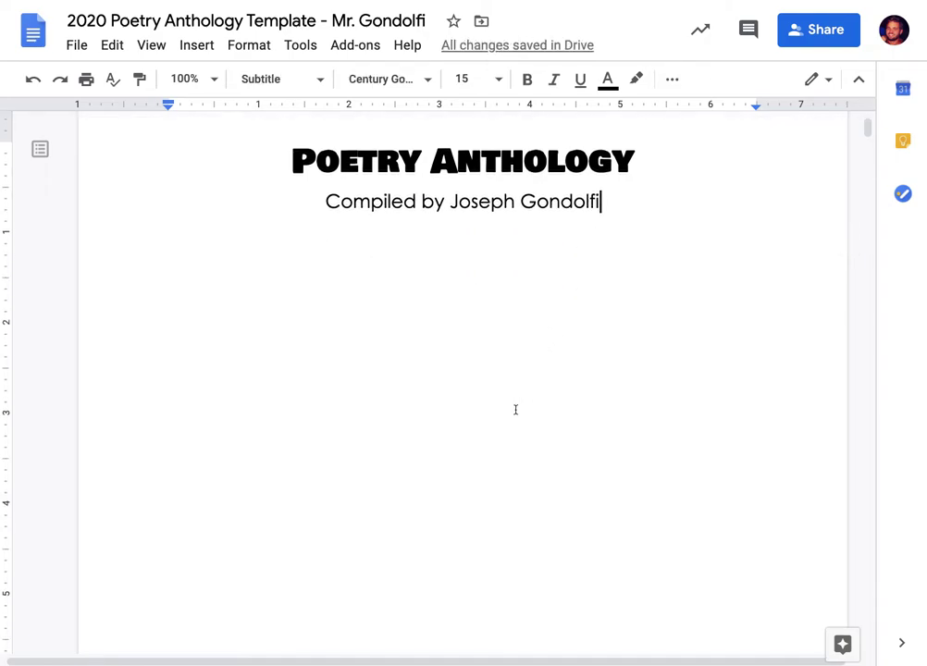
{"action": "scroll", "coordinate": [515, 410], "scroll_direction": "down", "scroll_amount": 5}
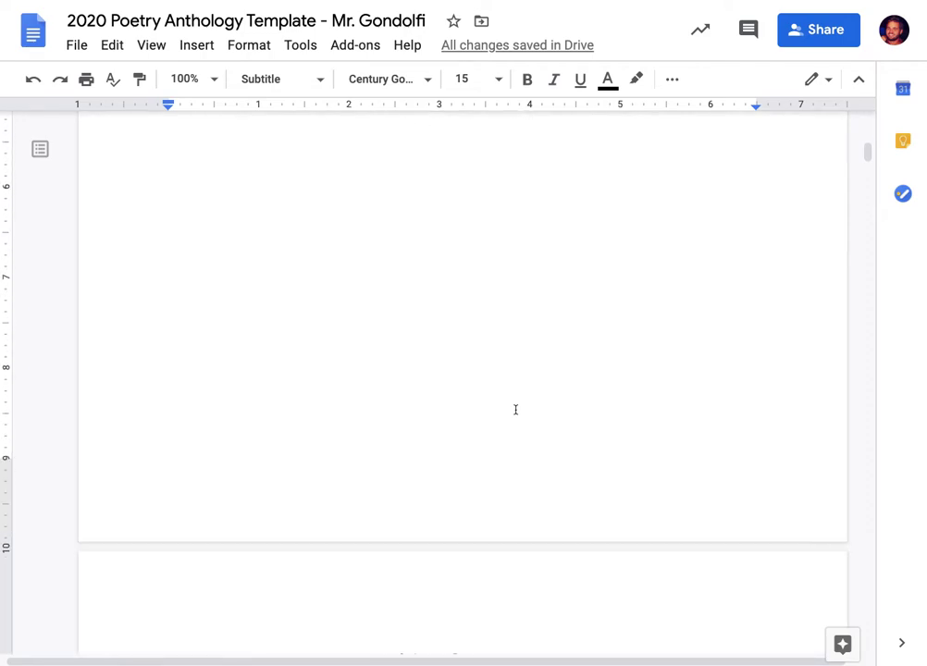
{"action": "scroll", "coordinate": [516, 410], "scroll_direction": "down", "scroll_amount": 1}
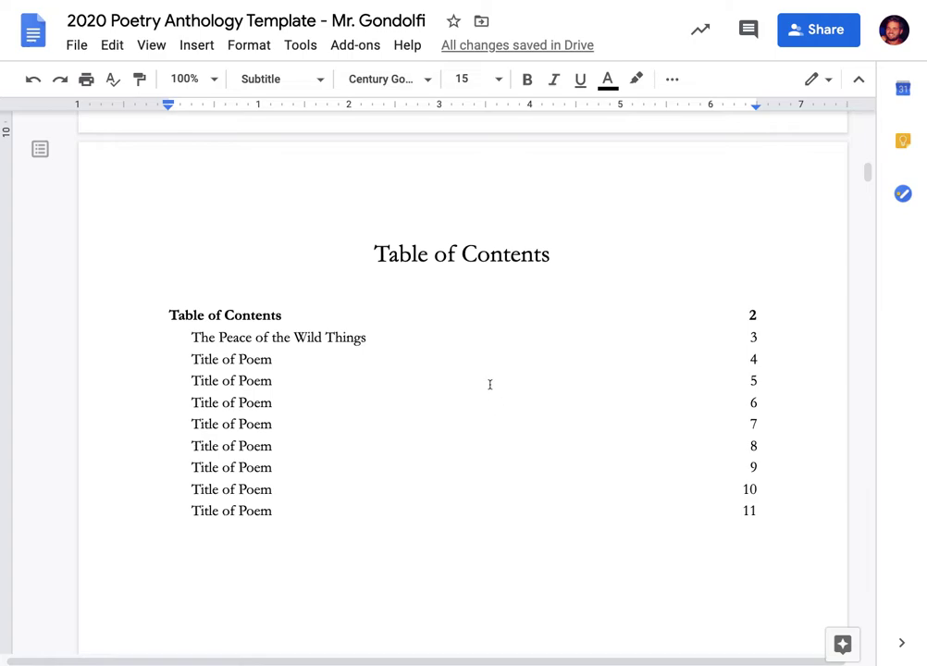
{"action": "left_click", "coordinate": [451, 260]}
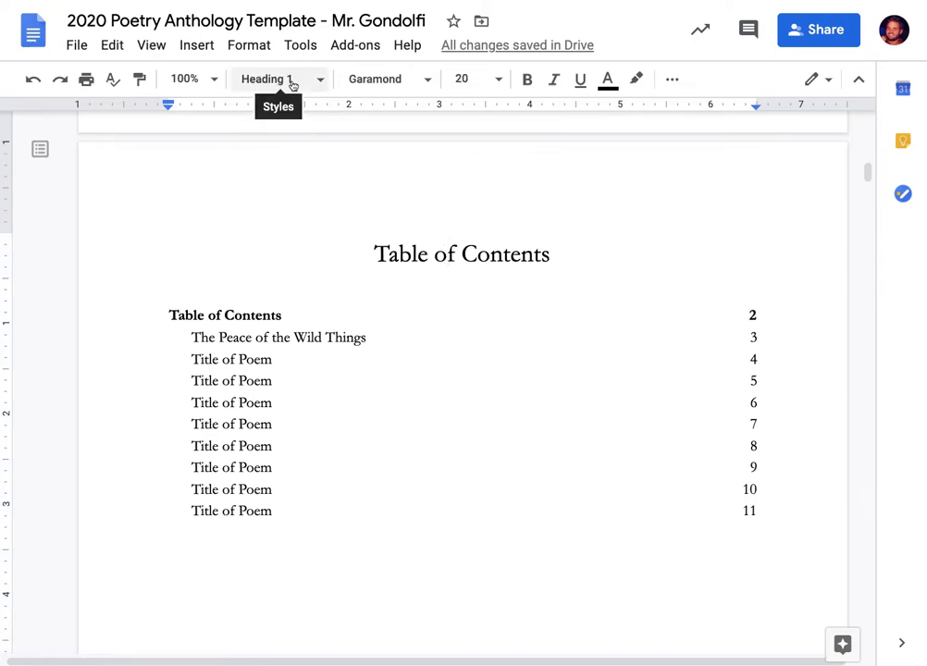
{"action": "left_click", "coordinate": [376, 255]}
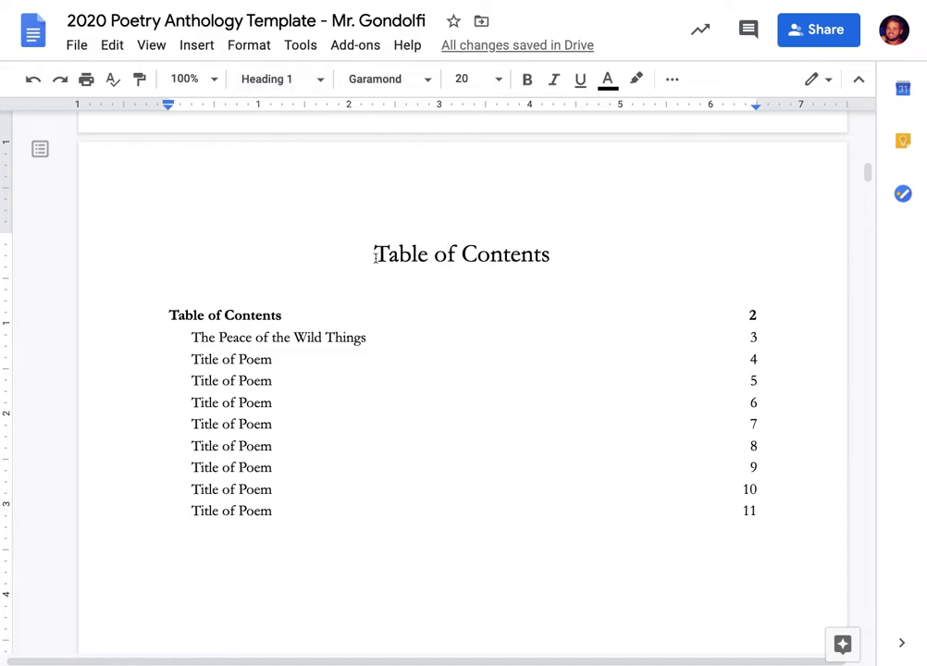
{"action": "left_click_drag", "start_coordinate": [395, 257], "coordinate": [552, 259]}
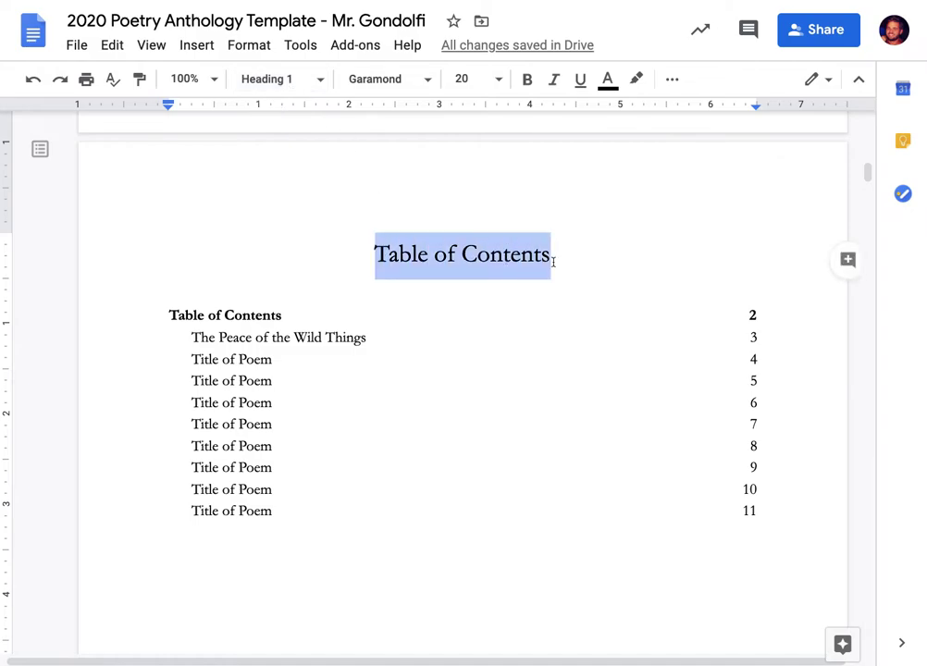
{"action": "left_click", "coordinate": [375, 81]}
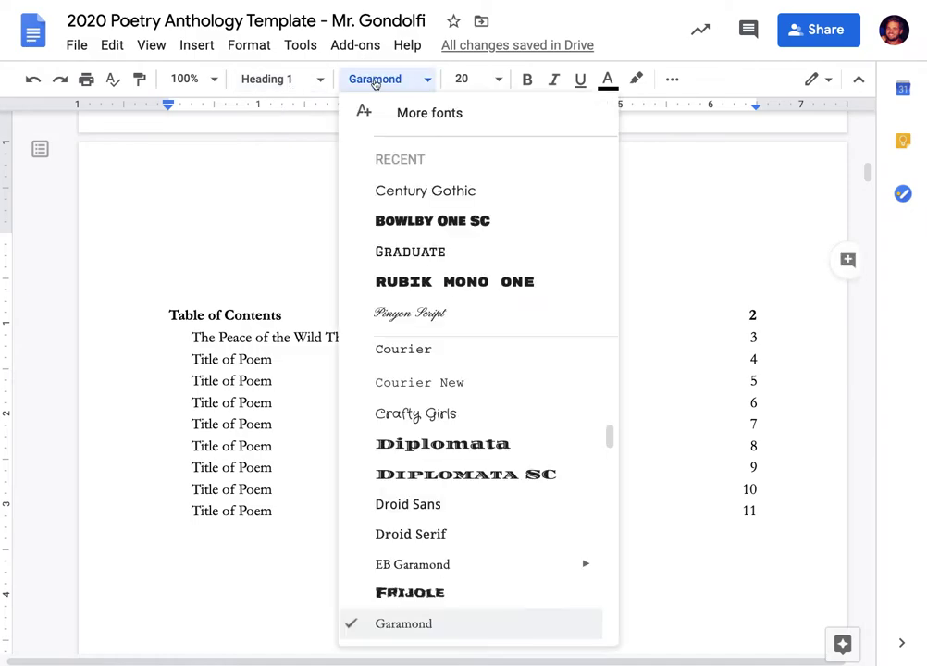
{"action": "left_click", "coordinate": [419, 190]}
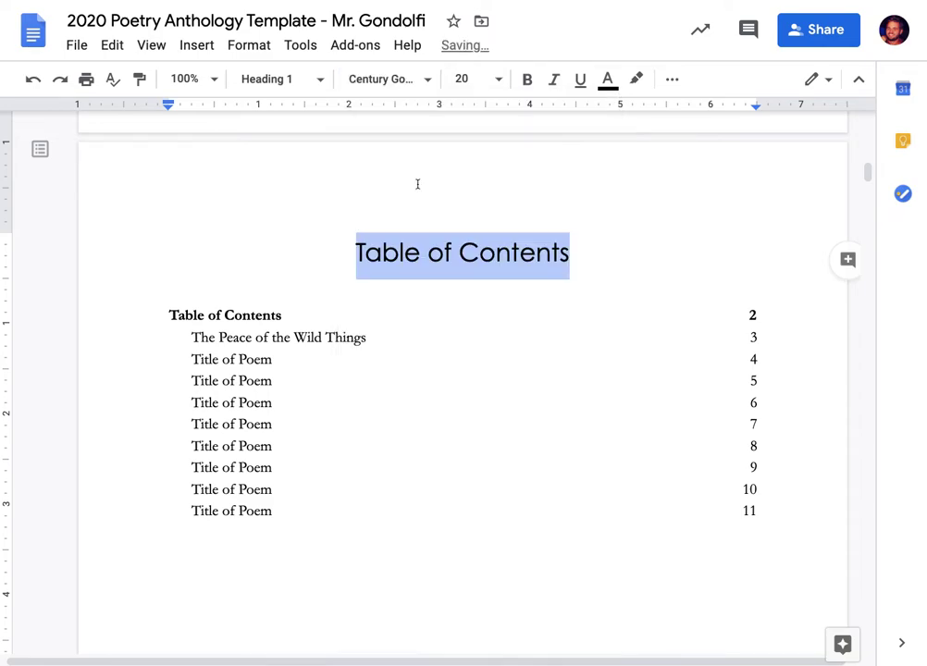
{"action": "left_click", "coordinate": [305, 81]}
{"action": "mouse_move", "coordinate": [385, 305]}
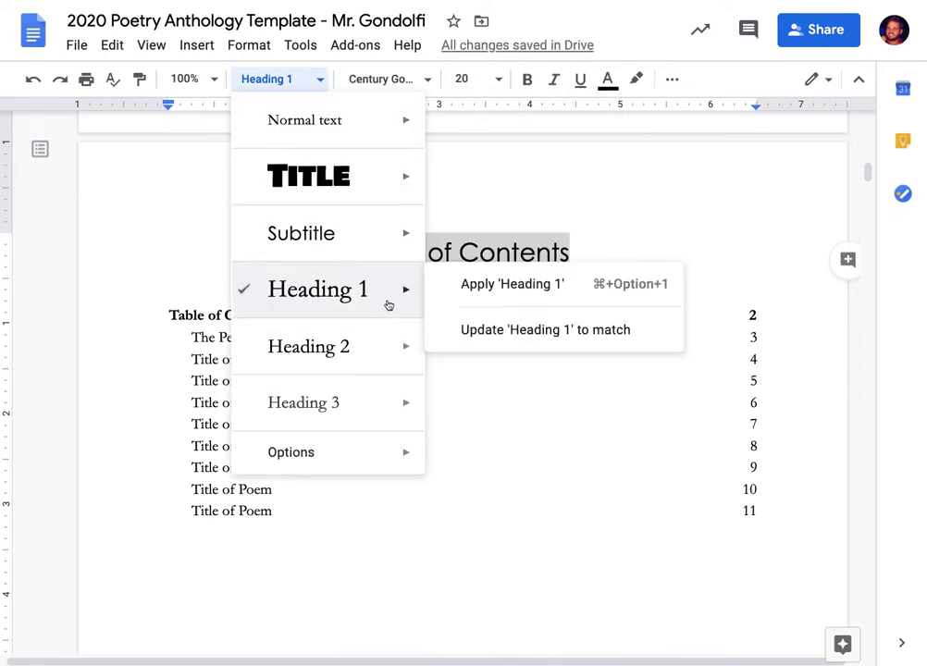
{"action": "left_click", "coordinate": [494, 331]}
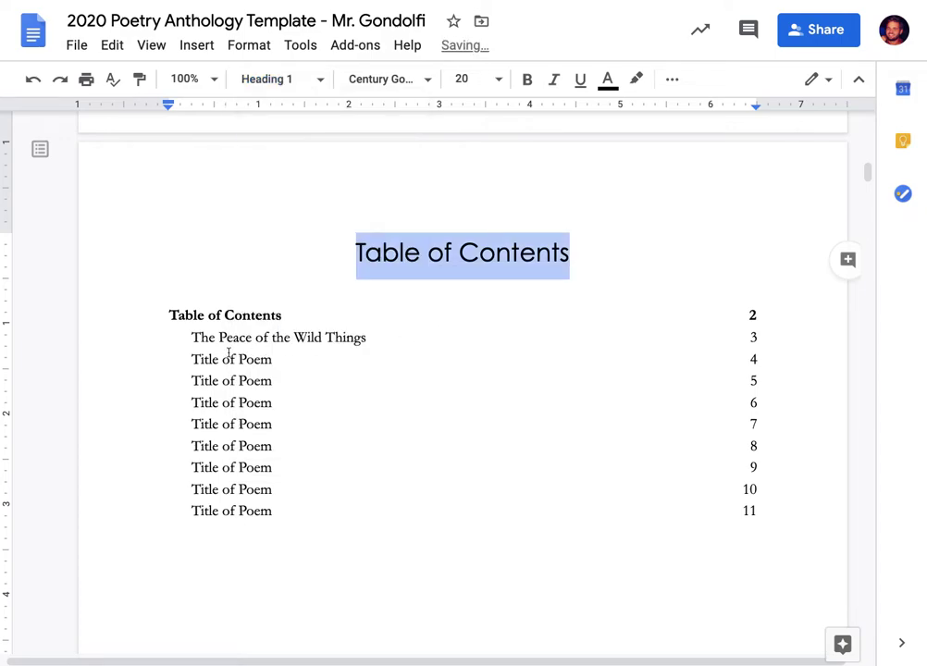
Change all table of contents entries to Courier and update the Normal text style to match.
{"action": "left_click", "coordinate": [229, 316]}
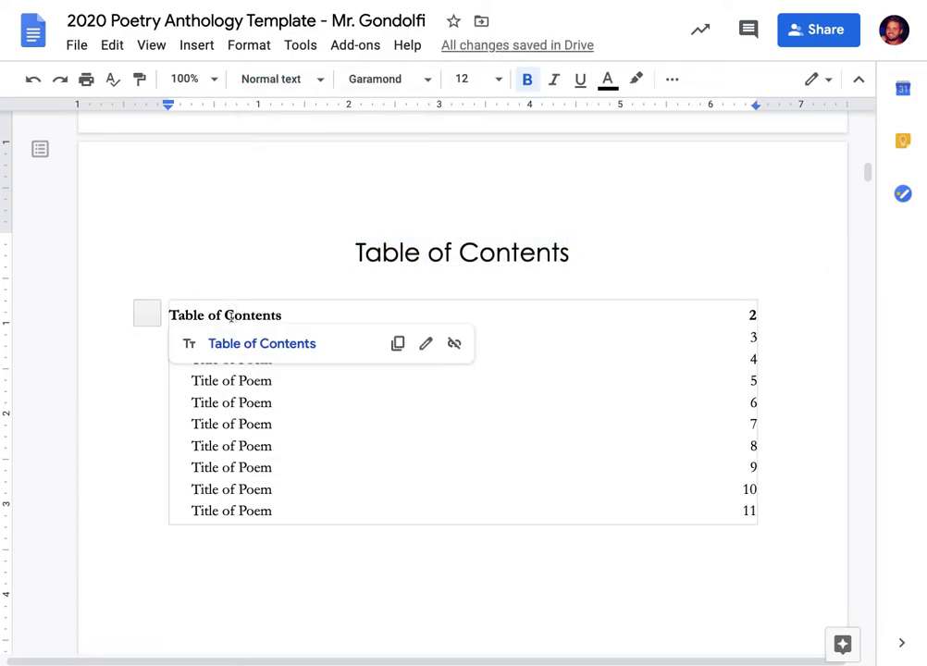
{"action": "left_click", "coordinate": [219, 445]}
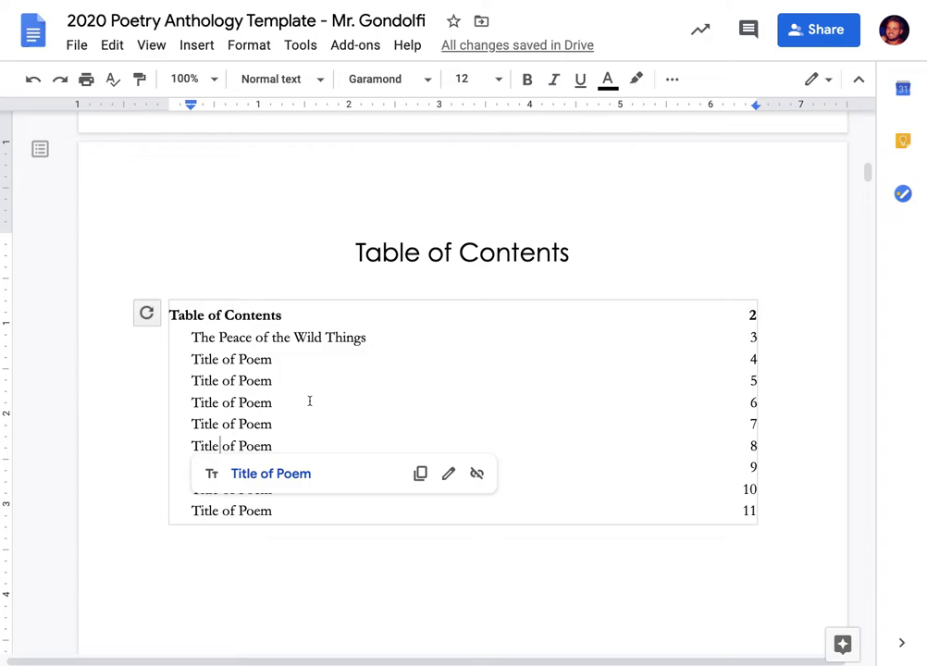
{"action": "left_click_drag", "start_coordinate": [277, 509], "coordinate": [165, 308]}
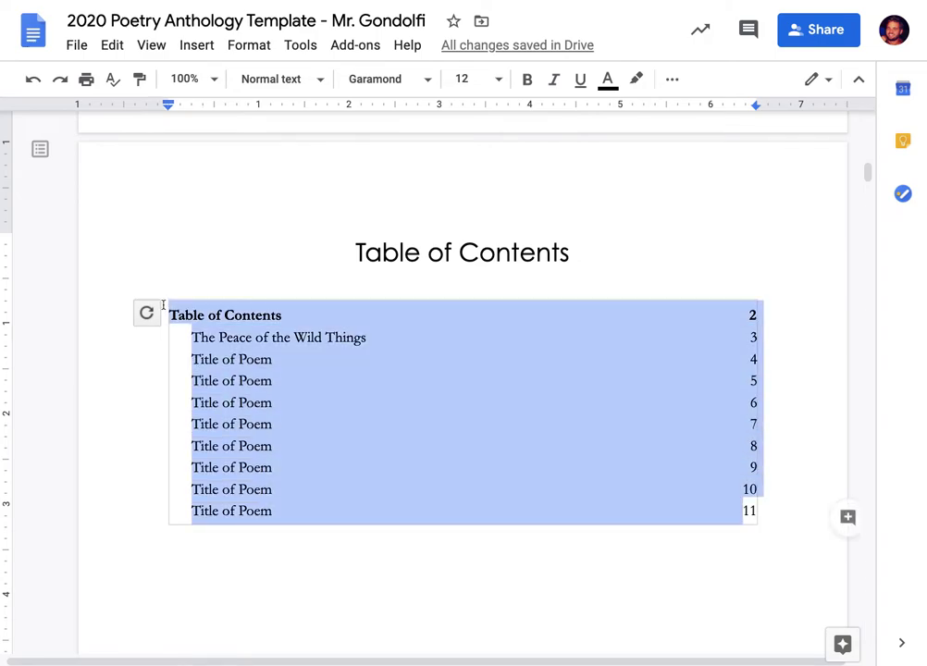
{"action": "left_click", "coordinate": [379, 79]}
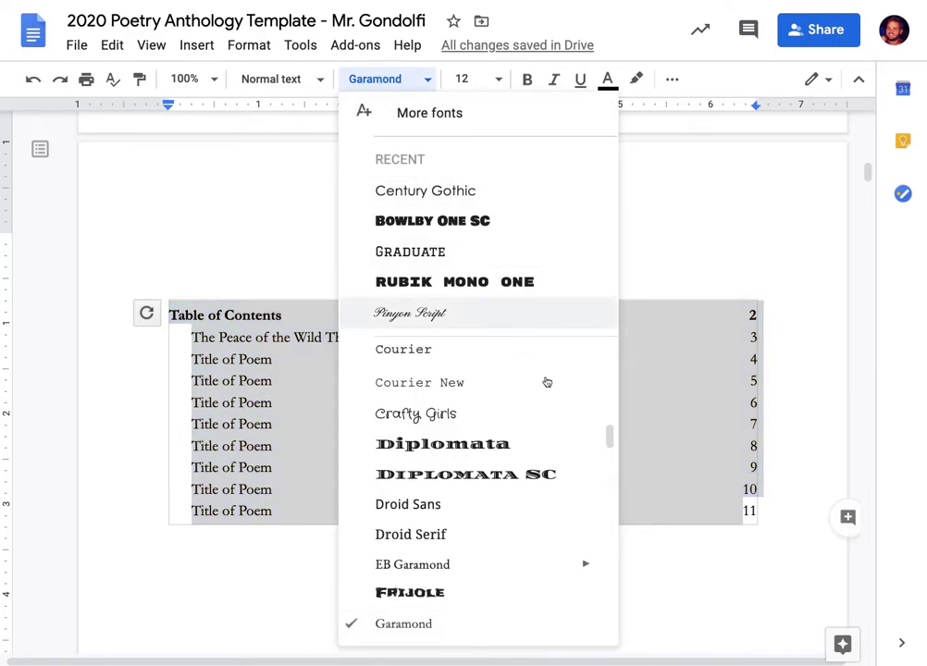
{"action": "scroll", "coordinate": [518, 371], "scroll_direction": "up", "scroll_amount": 1}
{"action": "left_click", "coordinate": [446, 363]}
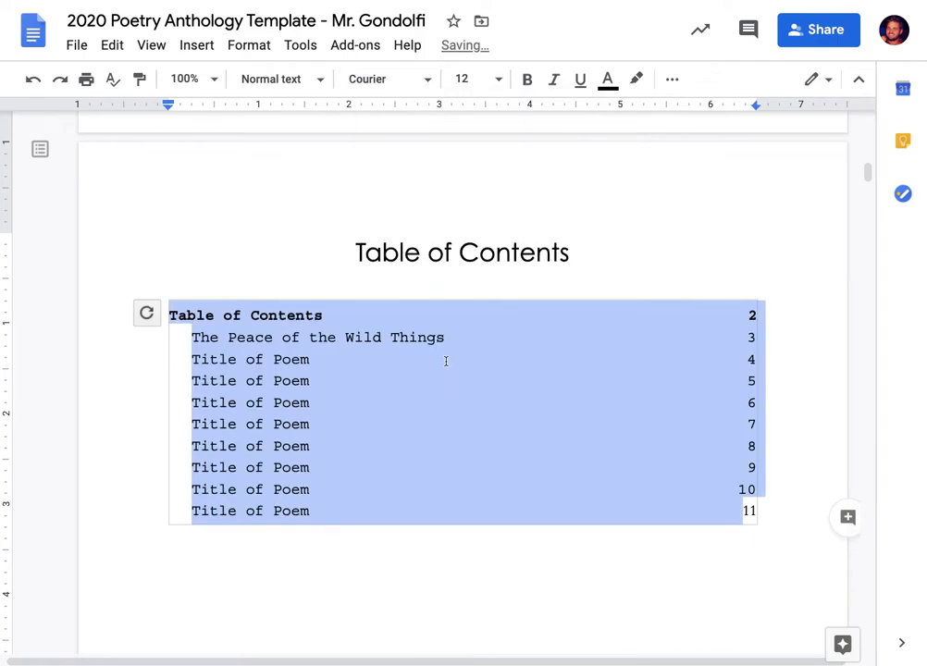
{"action": "left_click", "coordinate": [275, 78]}
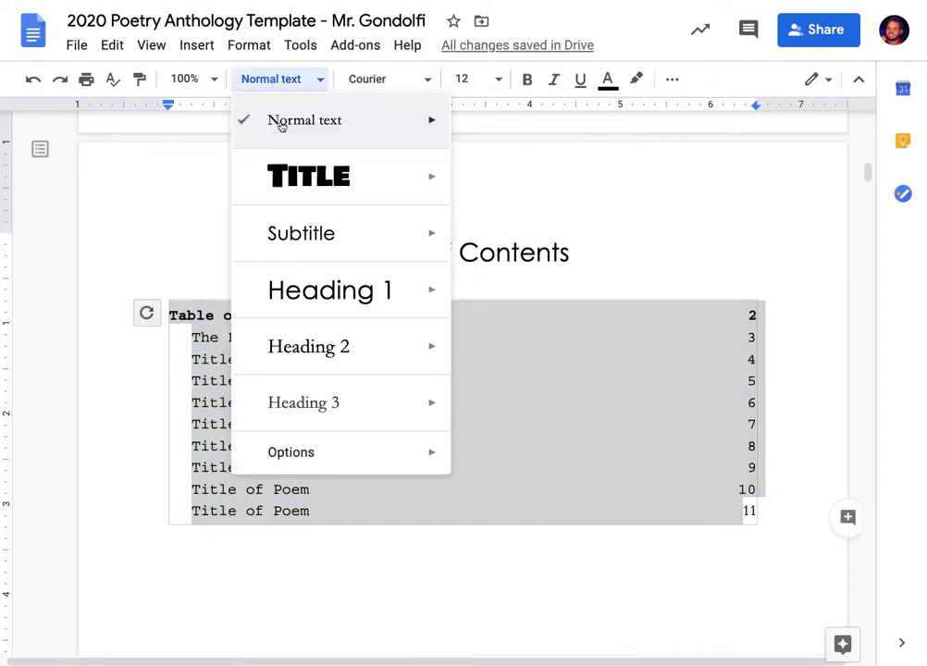
{"action": "mouse_move", "coordinate": [425, 118]}
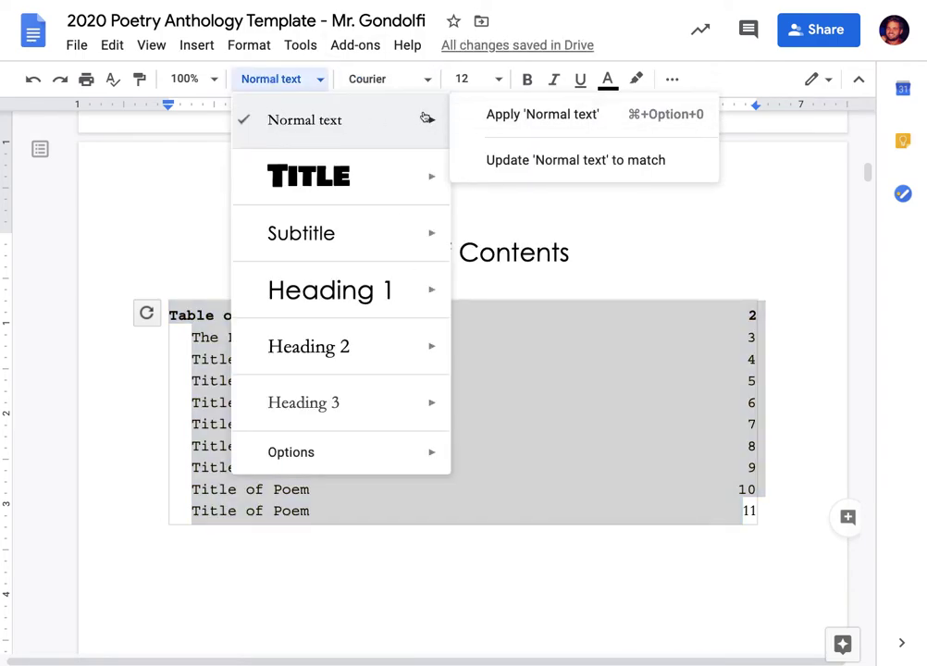
{"action": "left_click", "coordinate": [523, 165]}
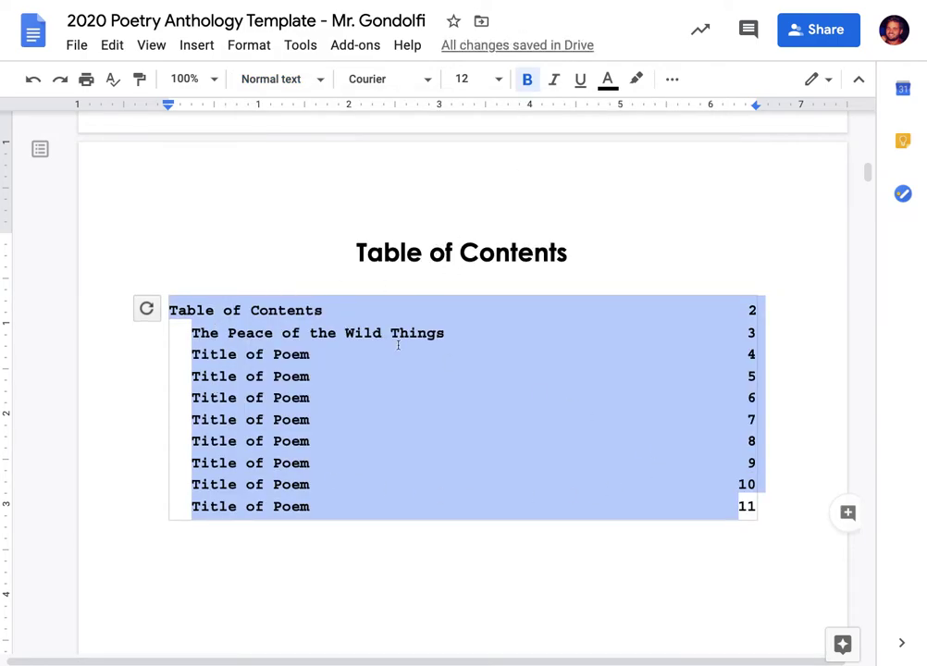
Remove the bold formatting from the table of contents entries and update the Normal text style to match again.
{"action": "left_click", "coordinate": [528, 82]}
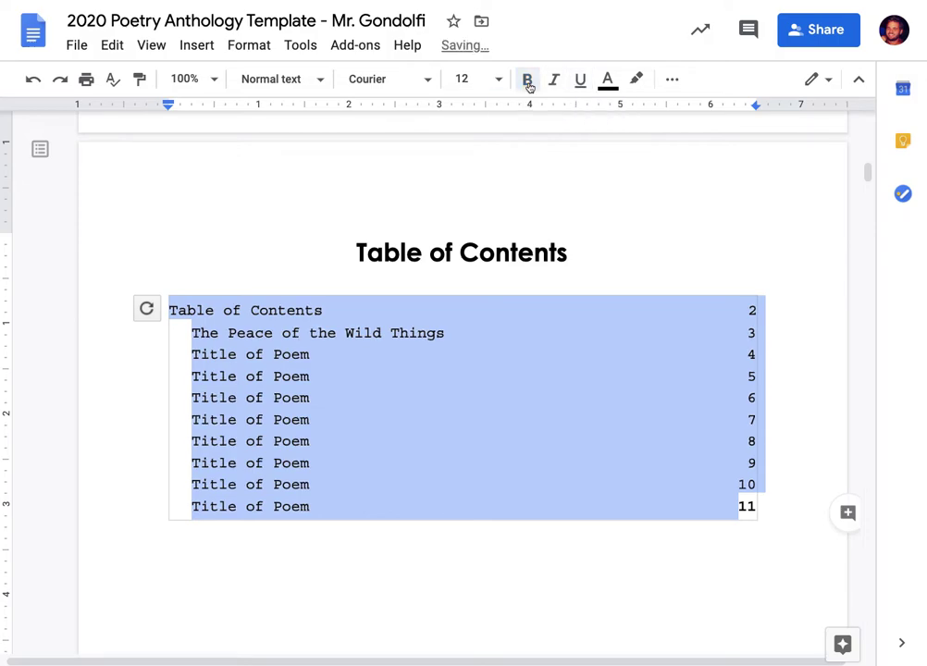
{"action": "left_click", "coordinate": [276, 79]}
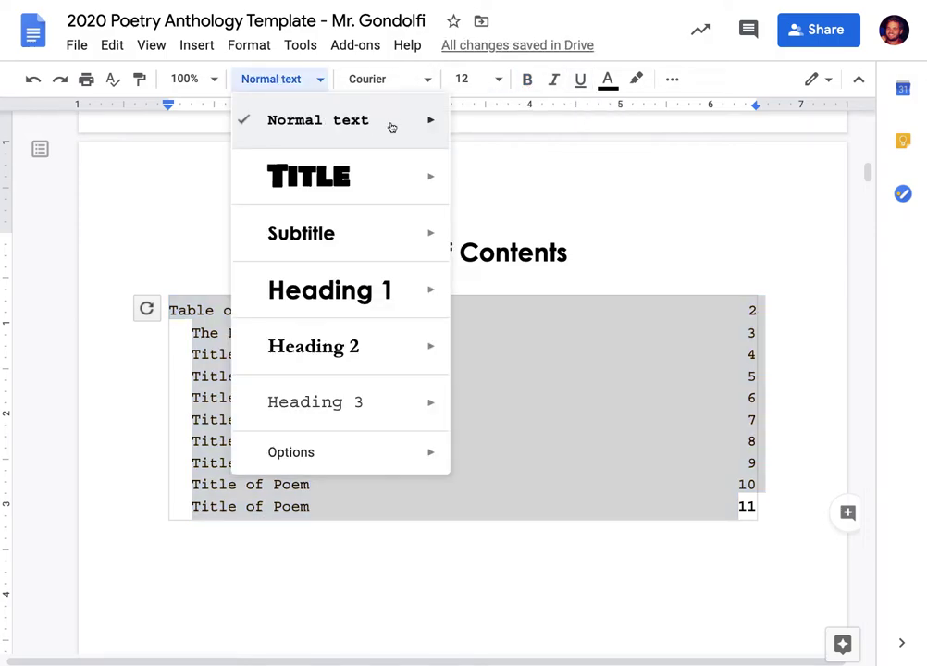
{"action": "mouse_move", "coordinate": [424, 122]}
{"action": "left_click", "coordinate": [500, 161]}
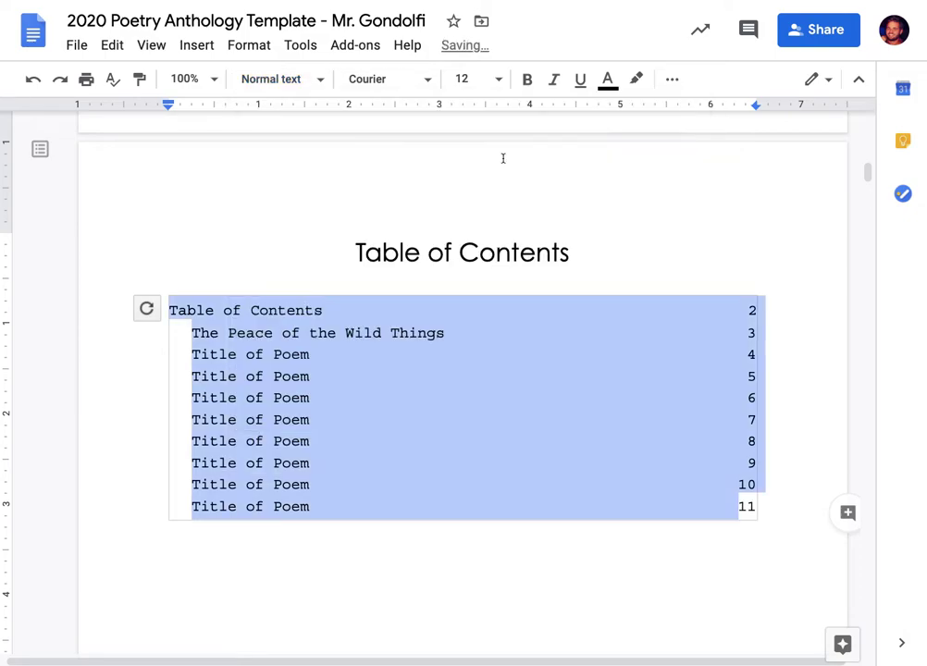
{"action": "left_click", "coordinate": [114, 573]}
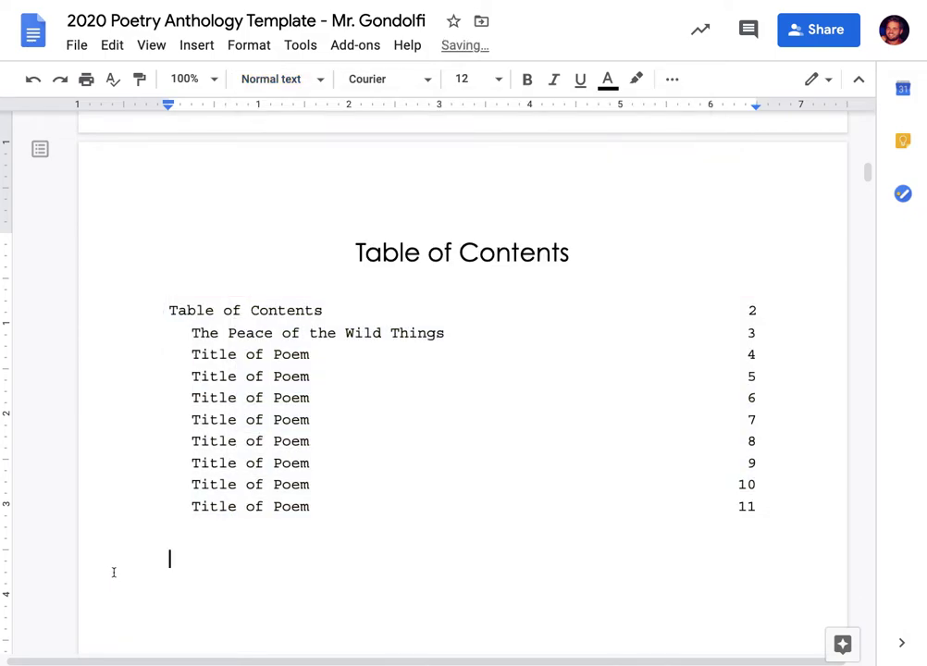
Format the poem title "The Peace of the Wild Things" on its own page in bold Gill Sans.
{"action": "scroll", "coordinate": [114, 573], "scroll_direction": "down", "scroll_amount": 3}
{"action": "scroll", "coordinate": [114, 573], "scroll_direction": "down", "scroll_amount": 5}
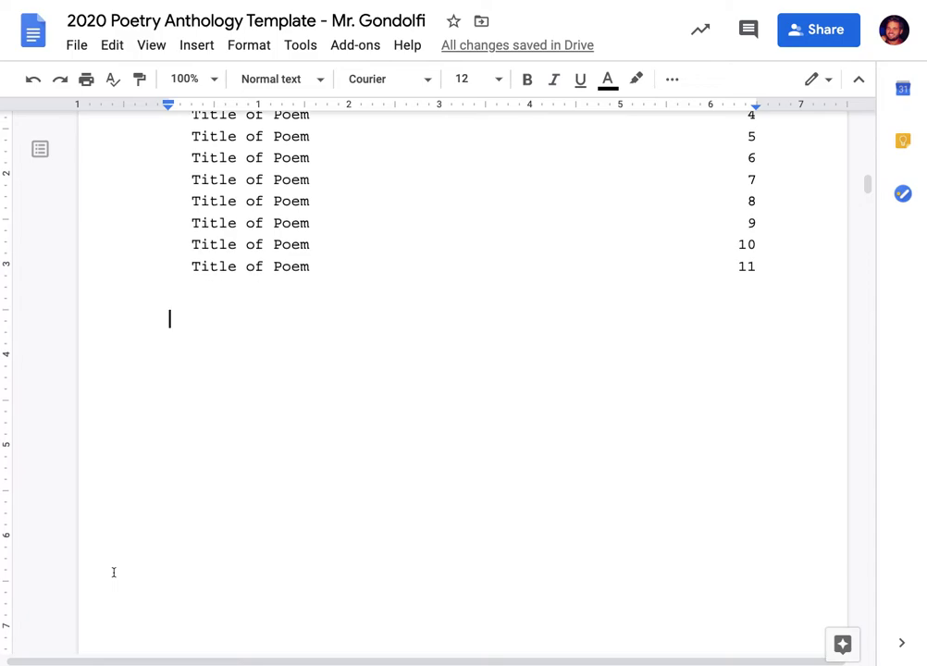
{"action": "scroll", "coordinate": [114, 573], "scroll_direction": "down", "scroll_amount": 4}
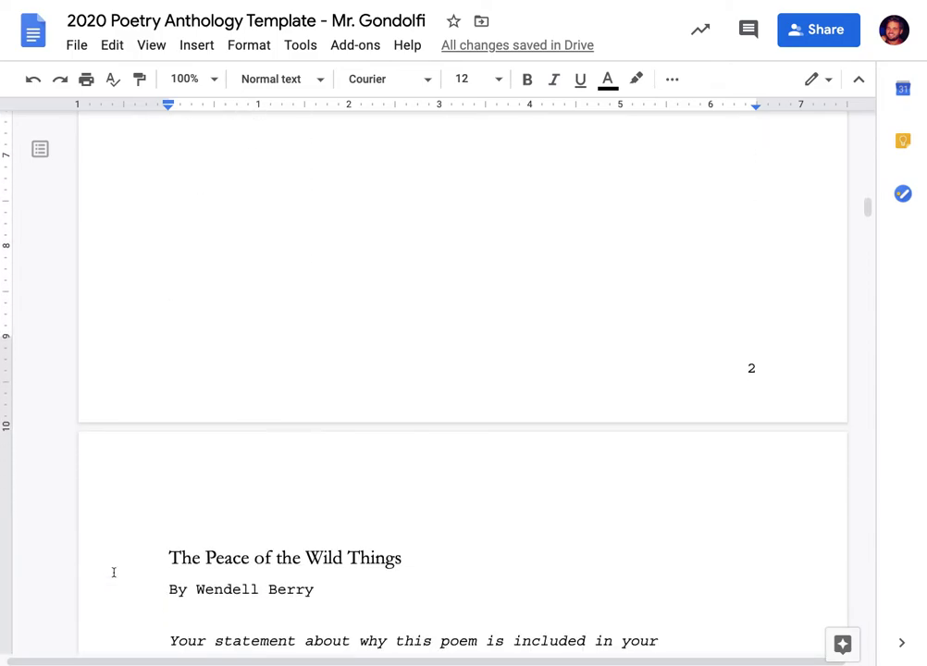
{"action": "scroll", "coordinate": [114, 573], "scroll_direction": "down", "scroll_amount": 1}
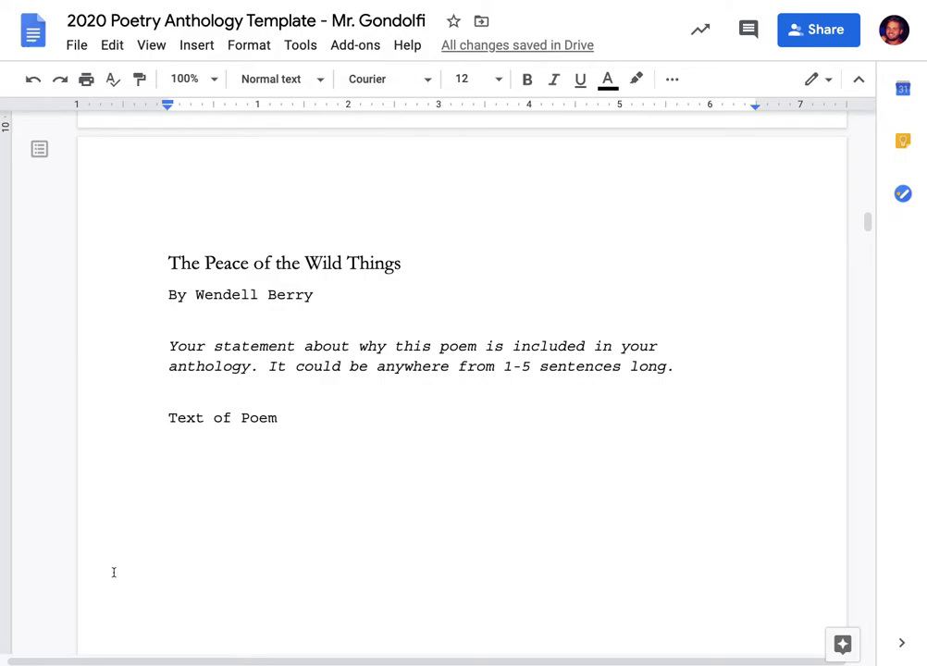
{"action": "triple_click", "coordinate": [252, 267]}
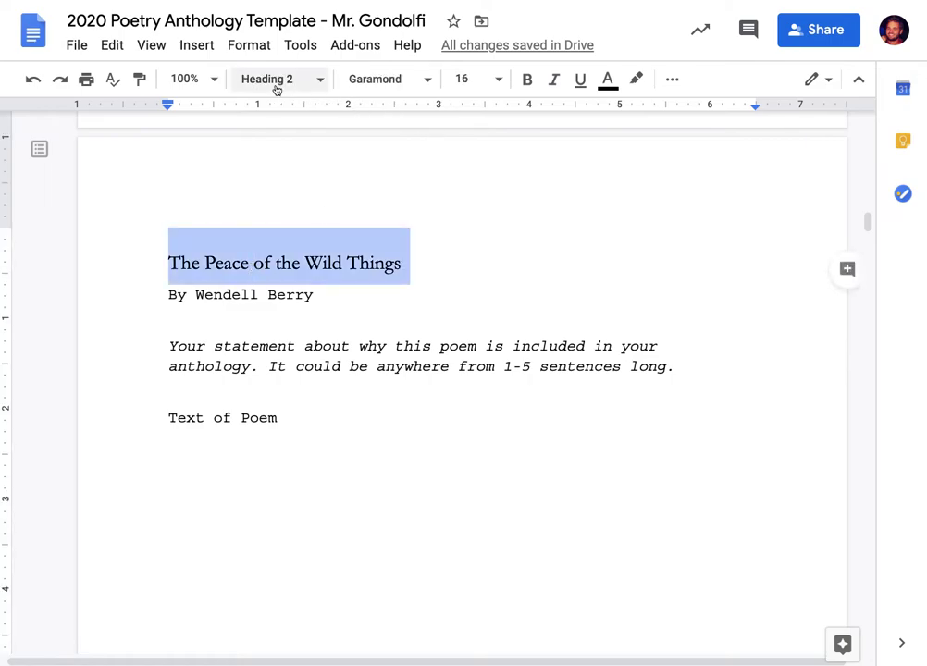
{"action": "left_click", "coordinate": [412, 81]}
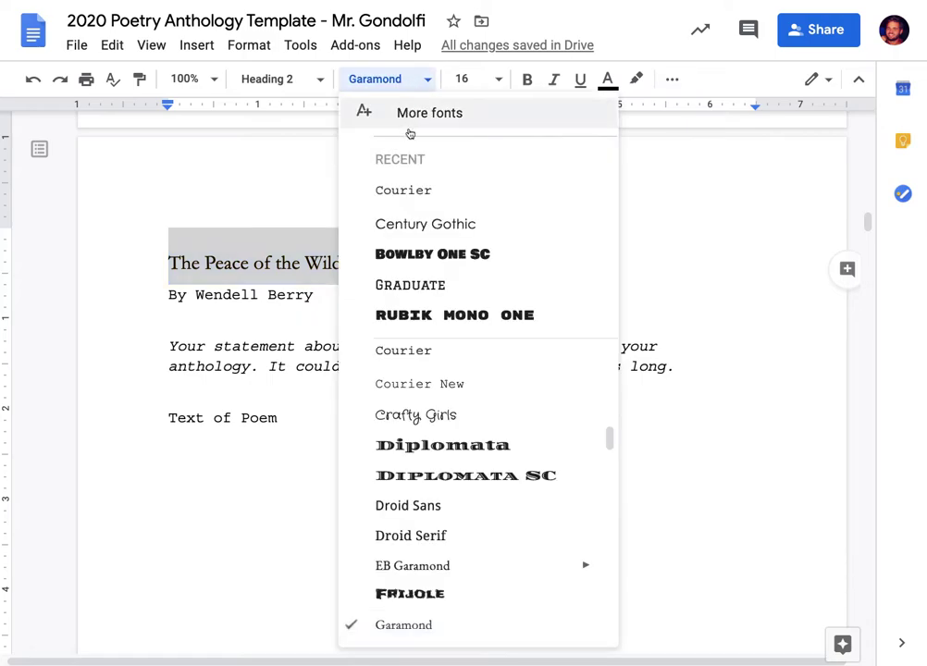
{"action": "scroll", "coordinate": [497, 400], "scroll_direction": "down", "scroll_amount": 2}
{"action": "scroll", "coordinate": [497, 399], "scroll_direction": "down", "scroll_amount": 4}
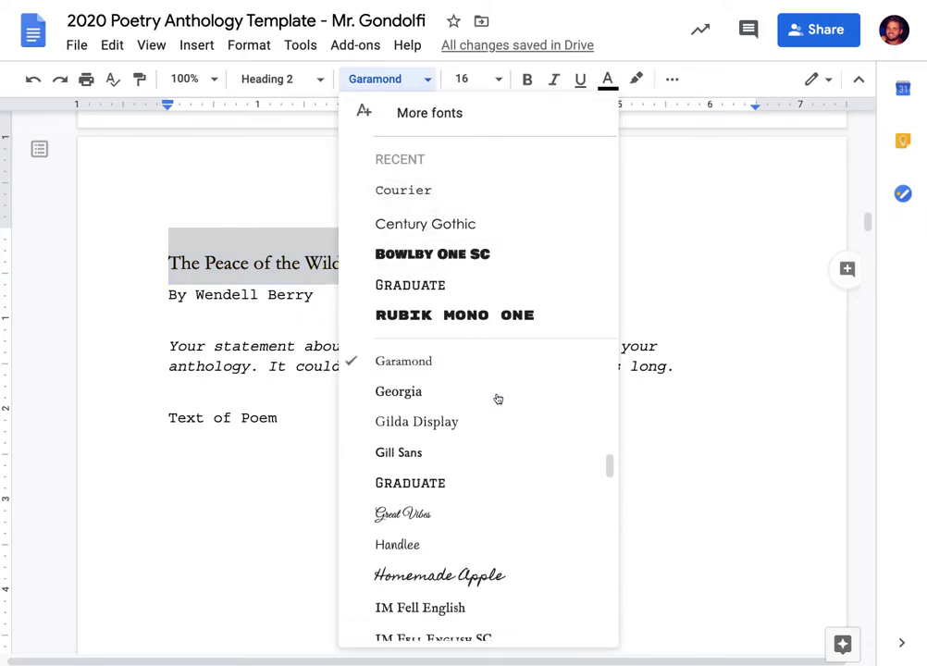
{"action": "left_click", "coordinate": [399, 448]}
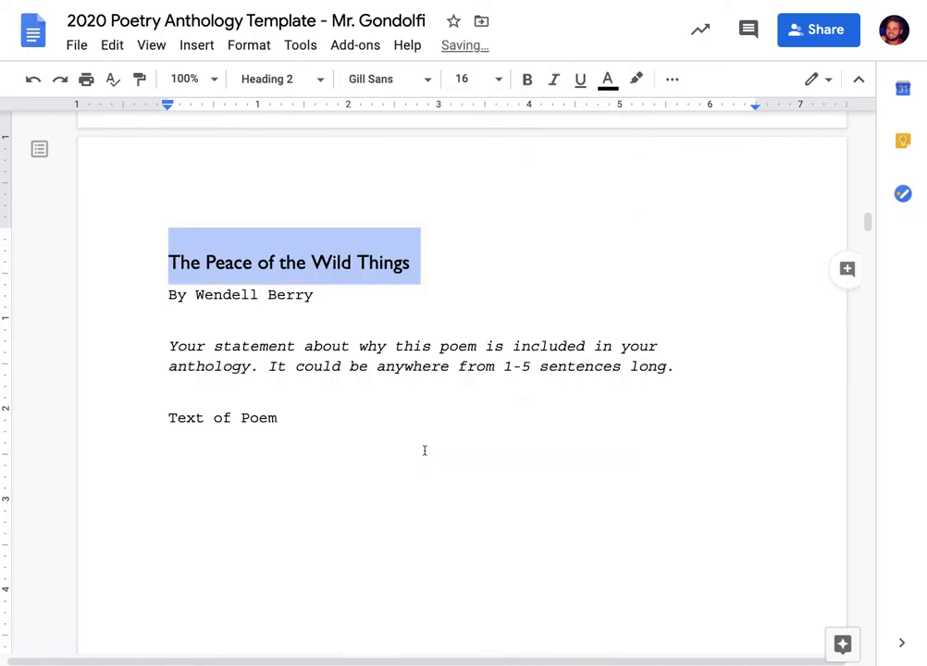
{"action": "left_click", "coordinate": [527, 82]}
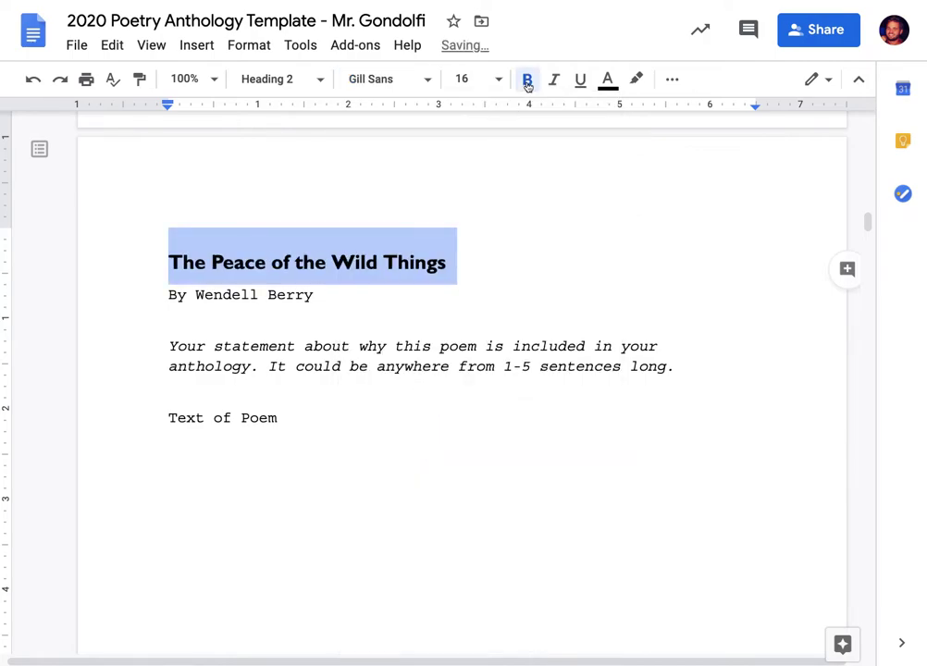
Update the Heading 2 style to match the formatting of the poem title.
{"action": "left_click", "coordinate": [300, 79]}
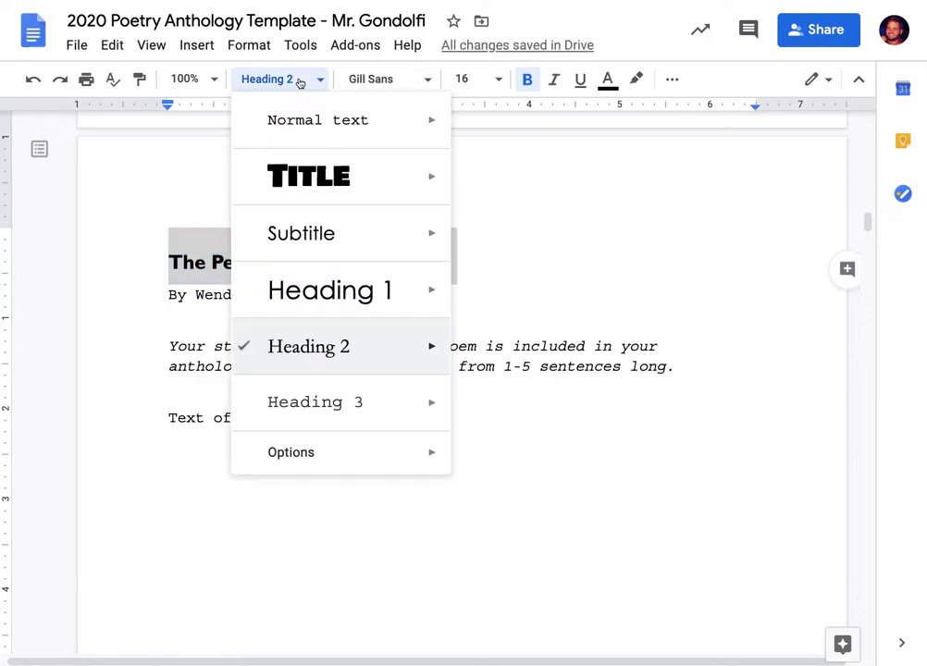
{"action": "mouse_move", "coordinate": [412, 342]}
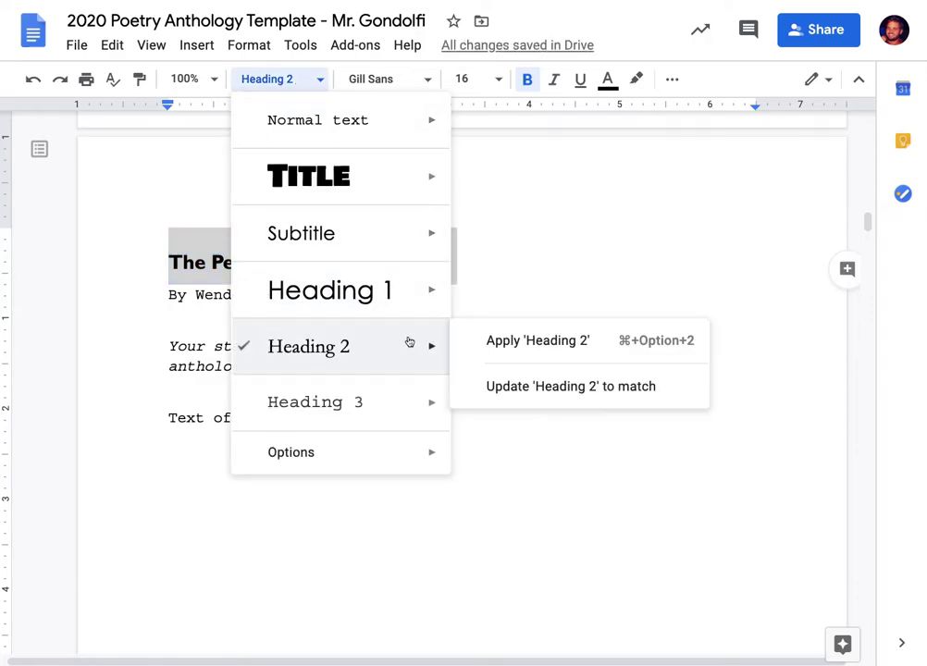
{"action": "left_click", "coordinate": [526, 390]}
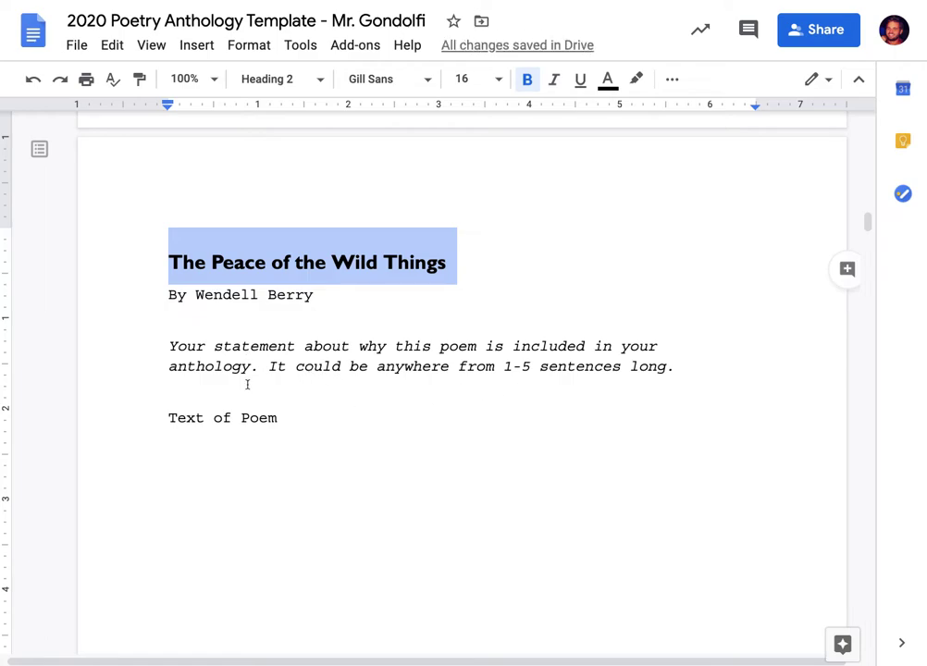
Replace the "Text of Poem" placeholder with the poem's first two lines, from "When despair for the world" to "in fear".
{"action": "left_click", "coordinate": [346, 404]}
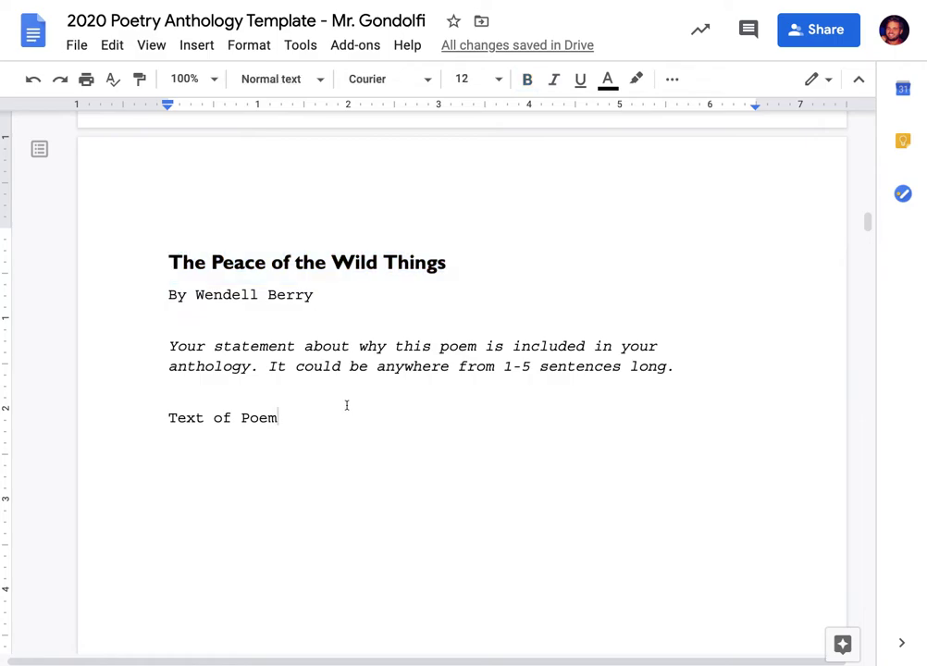
{"action": "triple_click", "coordinate": [241, 422]}
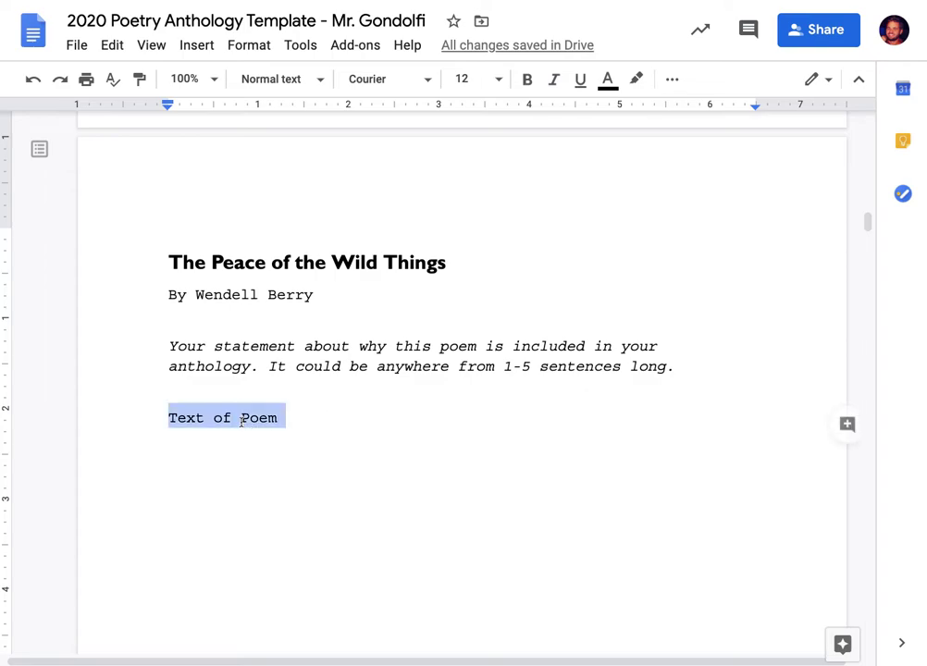
{"action": "type", "text": "When de"}
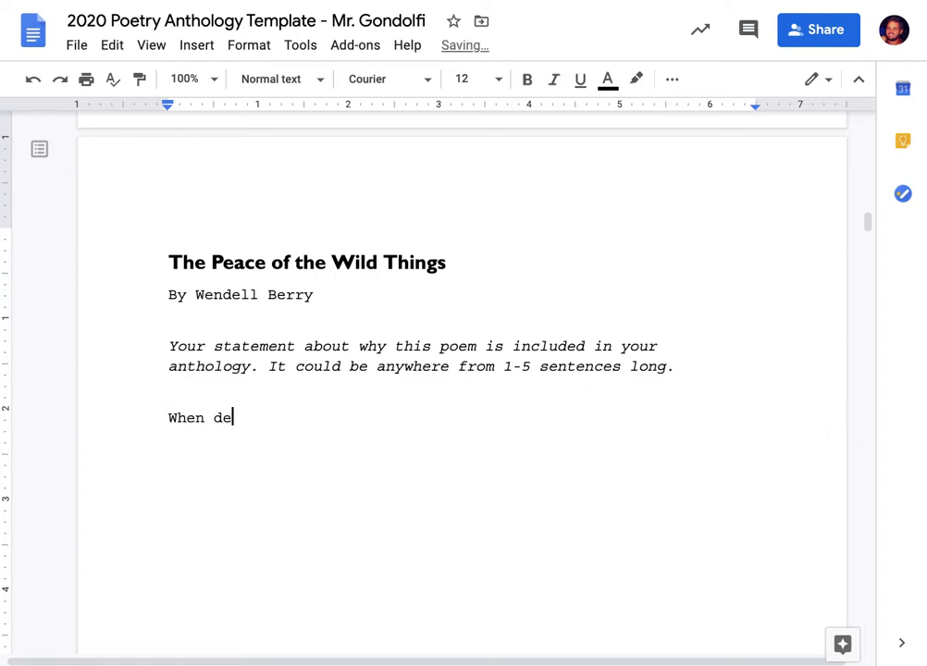
{"action": "type", "text": "spair for the world g"}
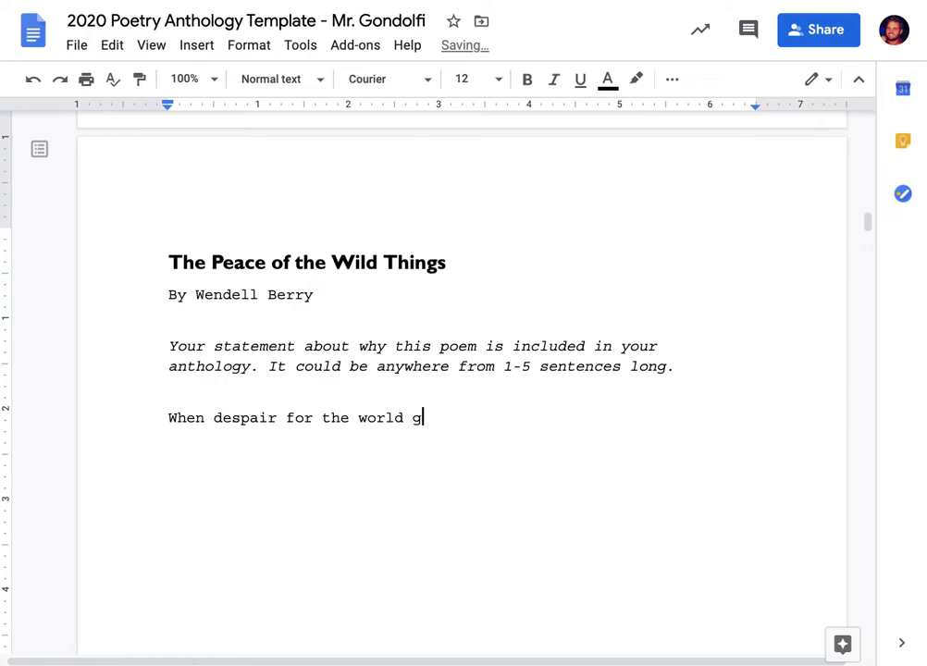
{"action": "type", "text": "rows in me"}
{"action": "key", "text": "Return"}
{"action": "type", "text": "and I wake"}
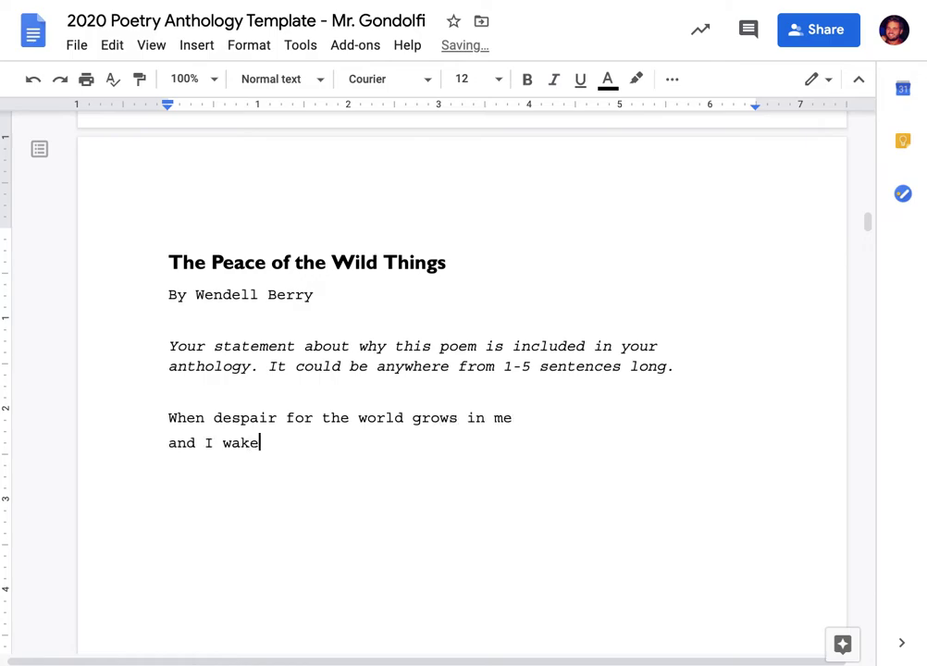
{"action": "type", "text": " in the night at the leas"}
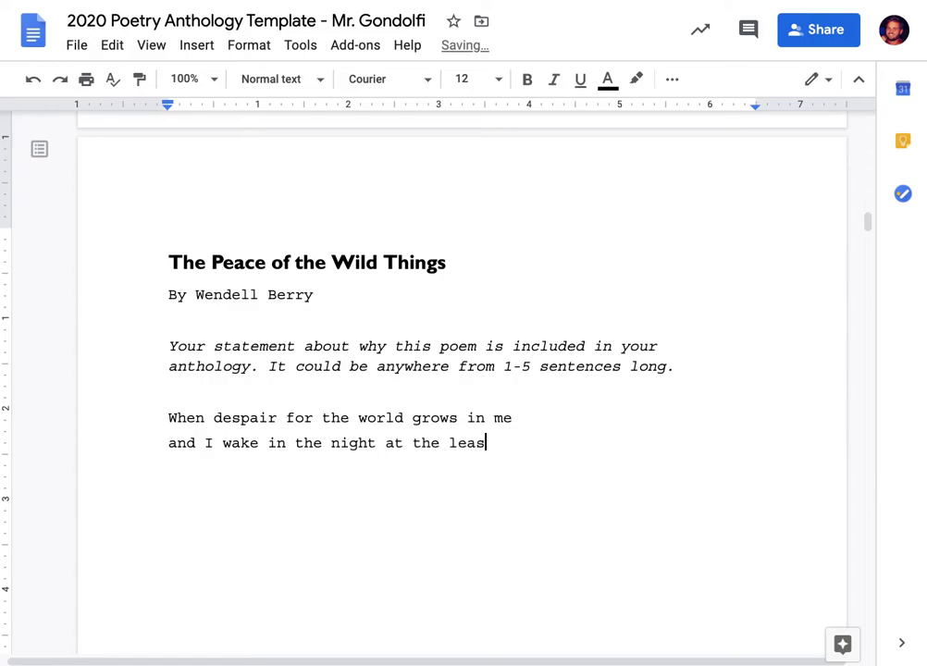
{"action": "type", "text": "t sound, in fear"}
{"action": "key", "text": "Return"}
Add the poem's third and fourth lines, from "of what my life" to "the wood drake rests".
{"action": "type", "text": "of what my life an"}
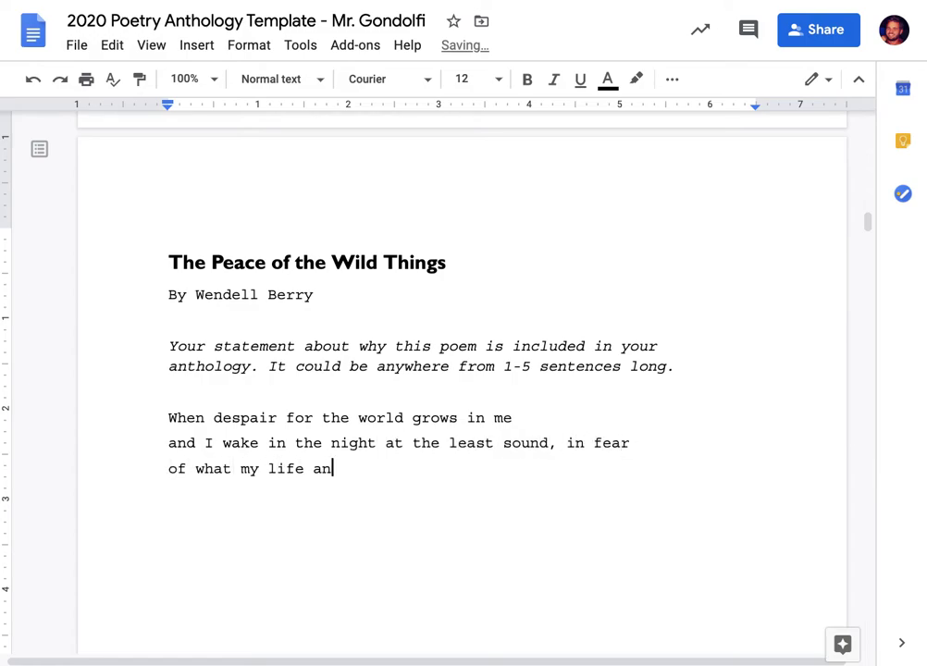
{"action": "type", "text": "d my childrens'"}
{"action": "key", "text": "BackSpace"}
{"action": "key", "text": "BackSpace"}
{"action": "key", "text": "BackSpace"}
{"action": "type", "text": "n's lives may be"}
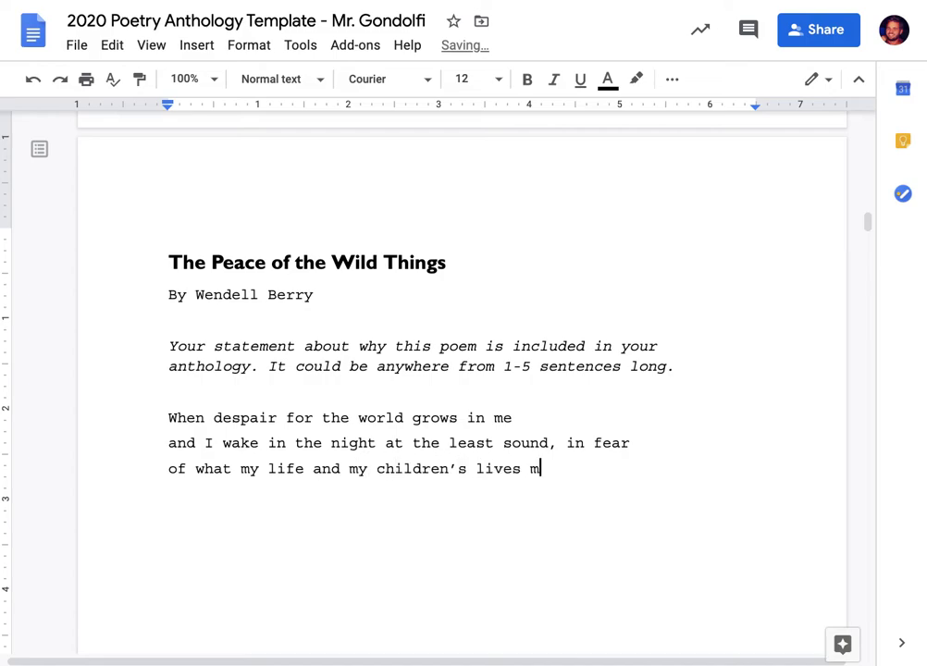
{"action": "key", "text": "Return"}
{"action": "type", "text": "I go and lie down "}
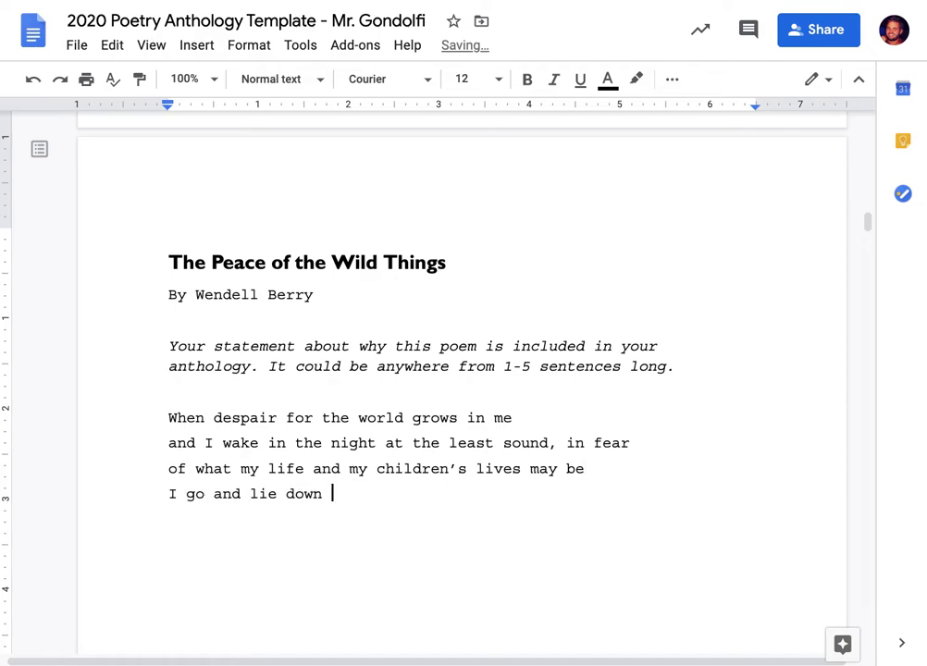
{"action": "type", "text": "where the wood dra"}
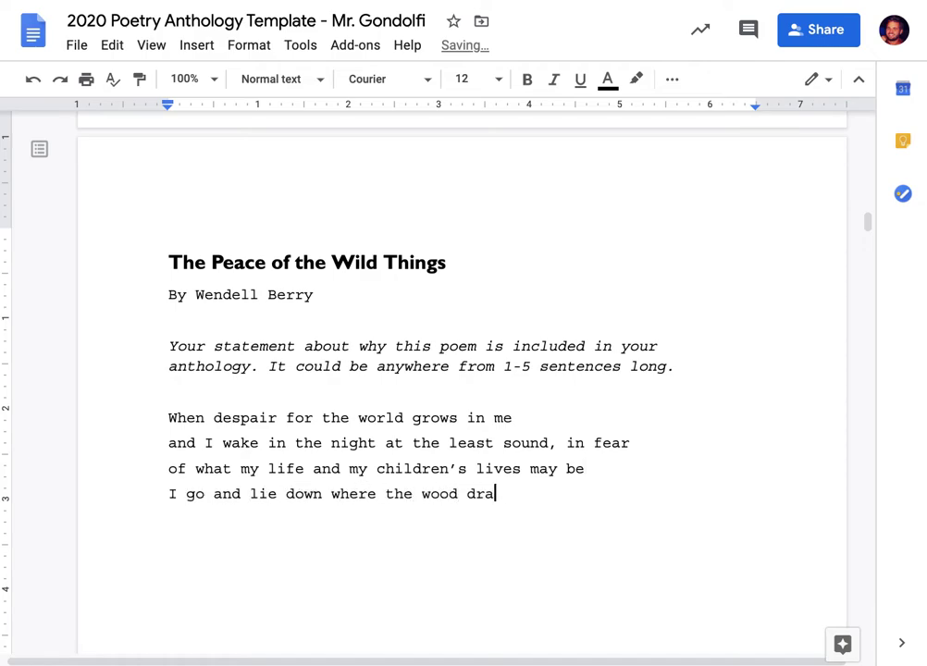
{"action": "type", "text": "k rerests"}
{"action": "key", "text": "Return"}
Add the poem's fifth and sixth lines, from "in his beauty on the water" to "the peace of the wild things".
{"action": "type", "text": "in his beauty on the wae"}
{"action": "key", "text": "BackSpace"}
{"action": "type", "text": "ter, and the re"}
{"action": "key", "text": "BackSpace"}
{"action": "key", "text": "BackSpace"}
{"action": "type", "text": "great heron feeds. I come into the pi"}
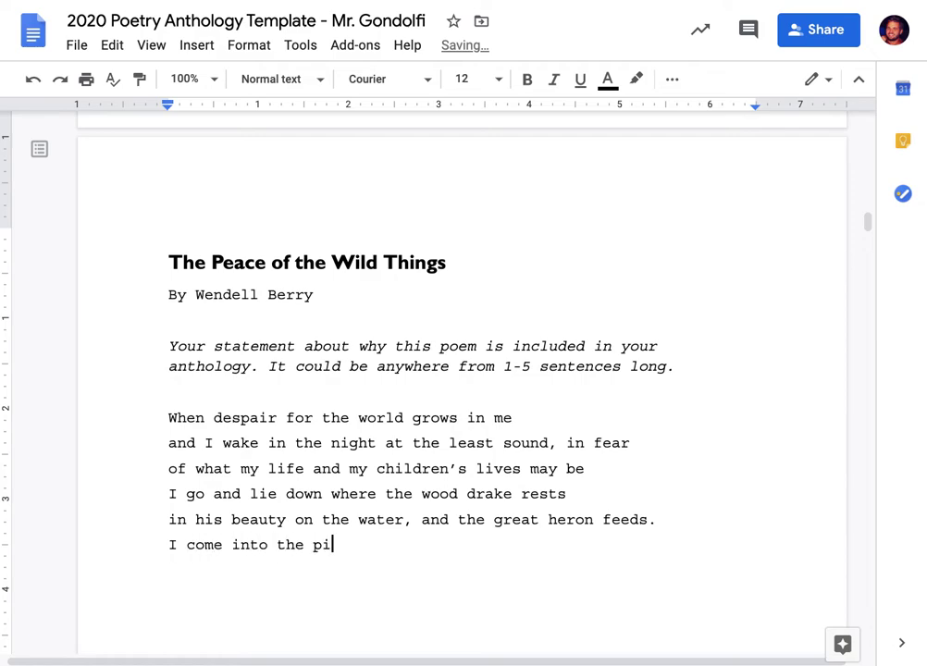
{"action": "key", "text": "BackSpace"}
{"action": "type", "text": "eace of the wild things"}
{"action": "key", "text": "Return"}
Add the poem's seventh line, "who do not tax their lives with forethought".
{"action": "type", "text": "who"}
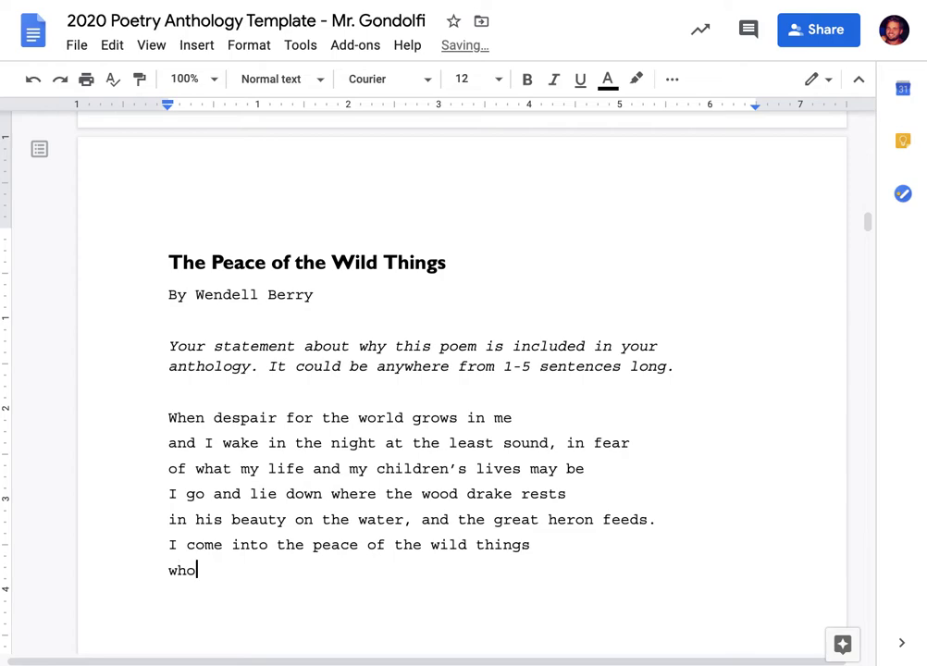
{"action": "type", "text": " do not tax their l"}
{"action": "key", "text": "BackSpace"}
{"action": "type", "text": "their lieves"}
{"action": "key", "text": "BackSpace"}
{"action": "key", "text": "BackSpace"}
{"action": "key", "text": "BackSpace"}
{"action": "type", "text": "vs"}
{"action": "key", "text": "BackSpace"}
{"action": "key", "text": "BackSpace"}
{"action": "key", "text": "BackSpace"}
{"action": "type", "text": "ves with f"}
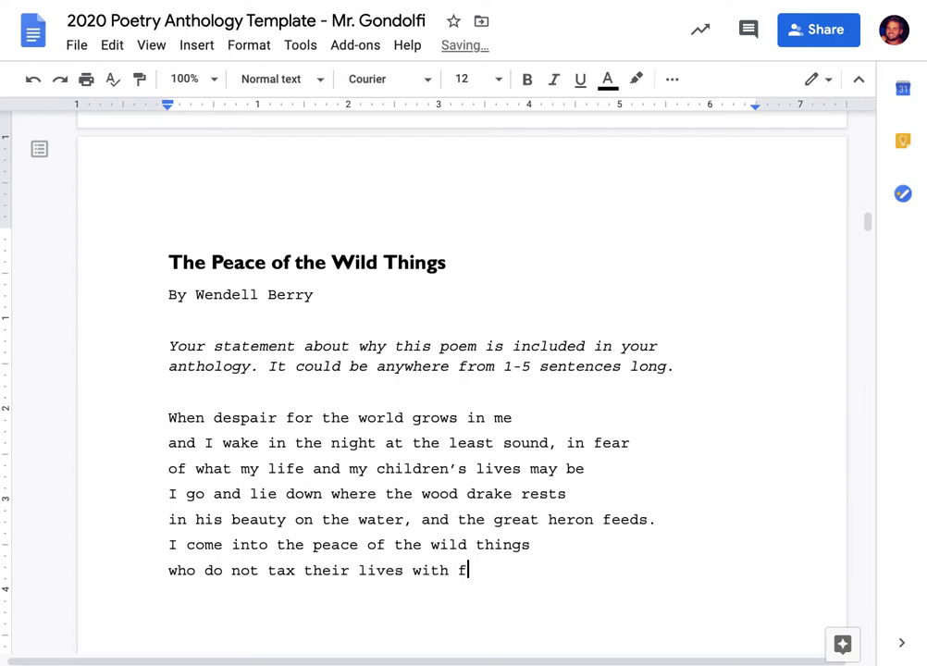
{"action": "type", "text": "orethought of t"}
{"action": "key", "text": "BackSpace"}
{"action": "key", "text": "BackSpace"}
{"action": "type", "text": "gfrie"}
{"action": "key", "text": "BackSpace"}
{"action": "key", "text": "BackSpace"}
{"action": "key", "text": "BackSpace"}
{"action": "key", "text": "BackSpace"}
{"action": "key", "text": "BackSpace"}
{"action": "key", "text": "BackSpace"}
{"action": "key", "text": "BackSpace"}
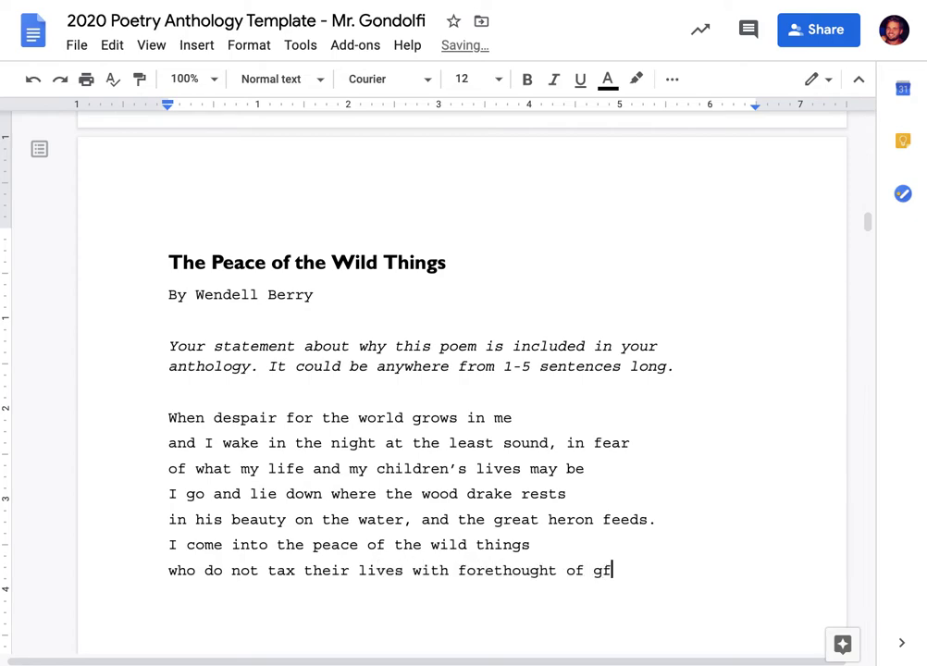
{"action": "key", "text": "BackSpace"}
{"action": "key", "text": "BackSpace"}
{"action": "key", "text": "BackSpace"}
Add the poem's eighth and ninth lines, from "of grief. I come into the presence" to "the dayblind stars,".
{"action": "type", "text": "tof grief. I come into the pre"}
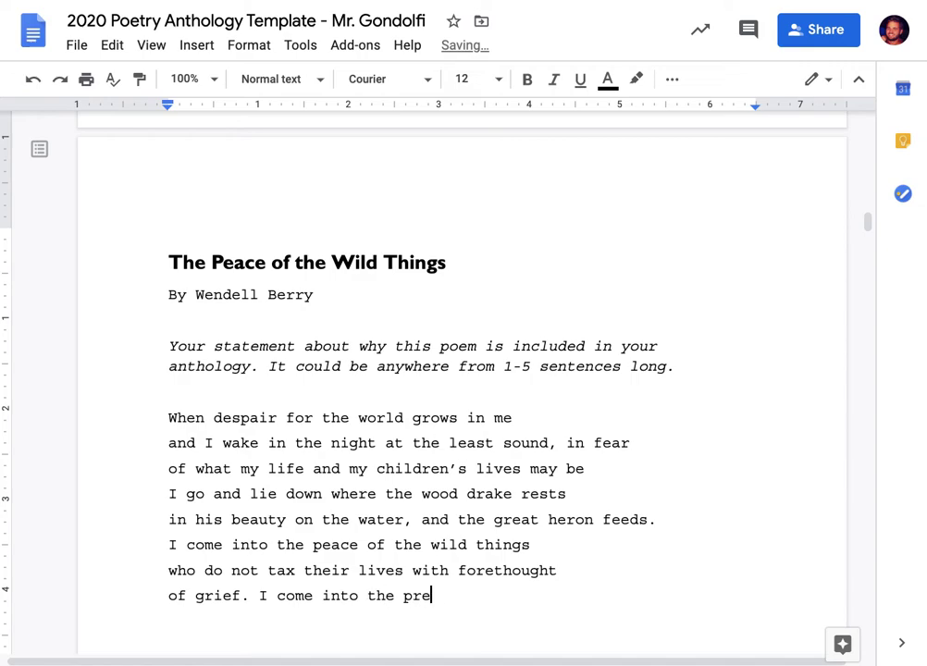
{"action": "type", "text": "sence of still w"}
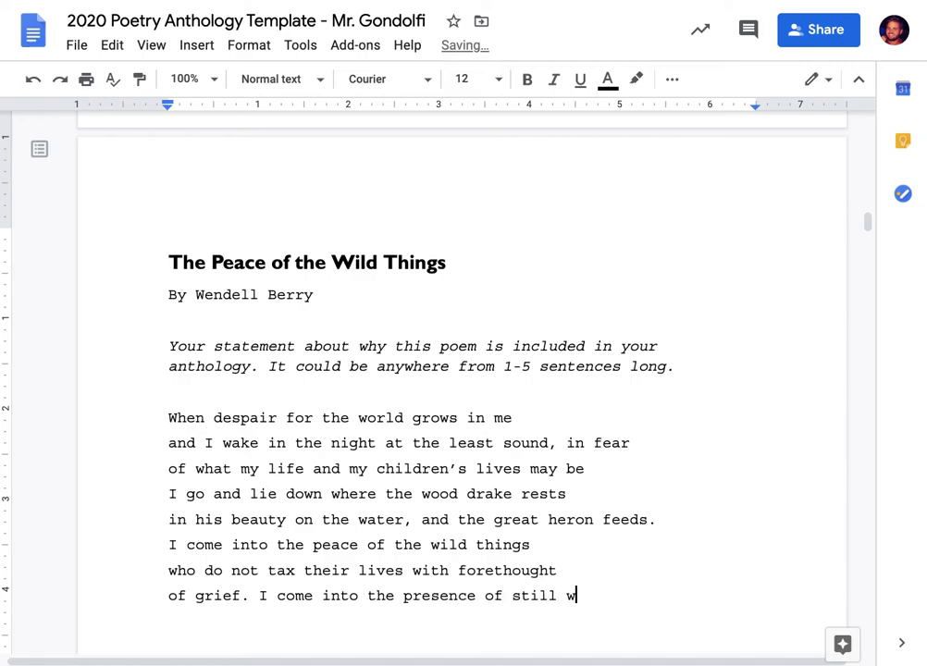
{"action": "type", "text": "ater,"}
{"action": "key", "text": "Return"}
{"action": "type", "text": "and I "}
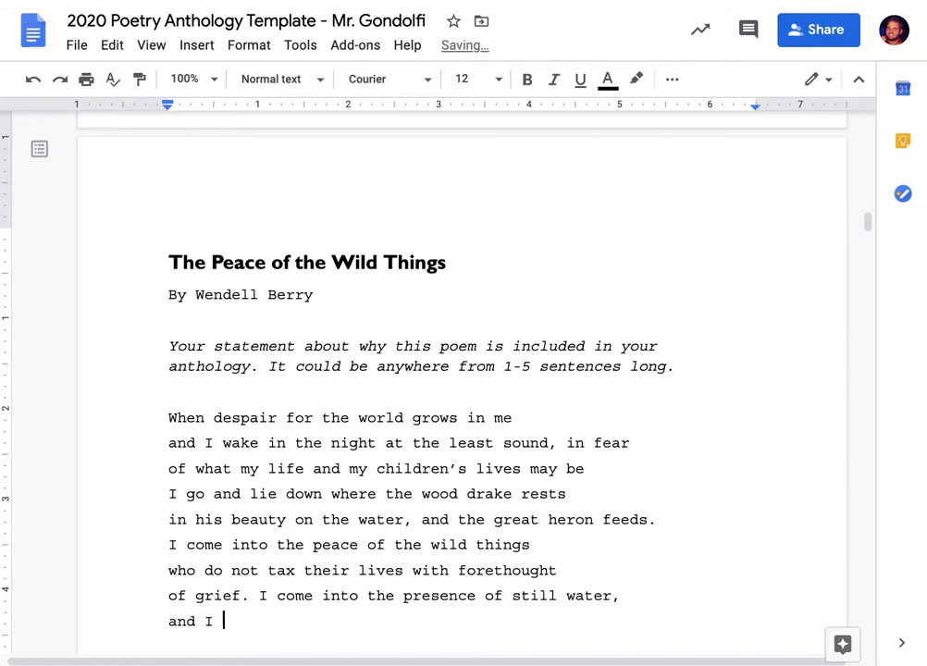
{"action": "type", "text": "see, above me, "}
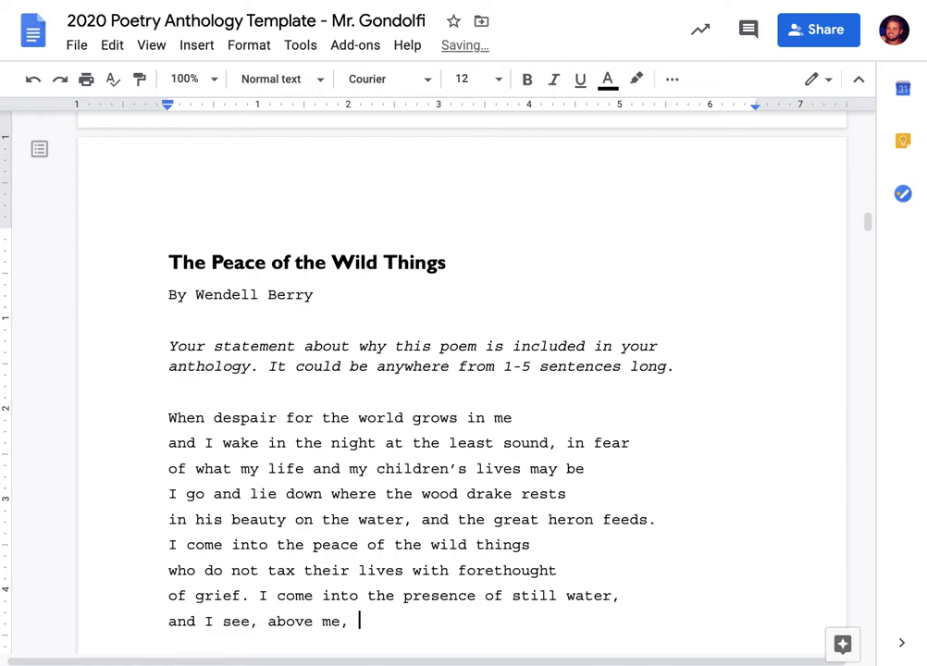
{"action": "type", "text": "the dayblind stars,"}
{"action": "key", "text": "Return"}
Add the poem's last three lines, from "waiting with their light. For a time," to "and am free.".
{"action": "type", "text": "waiting w"}
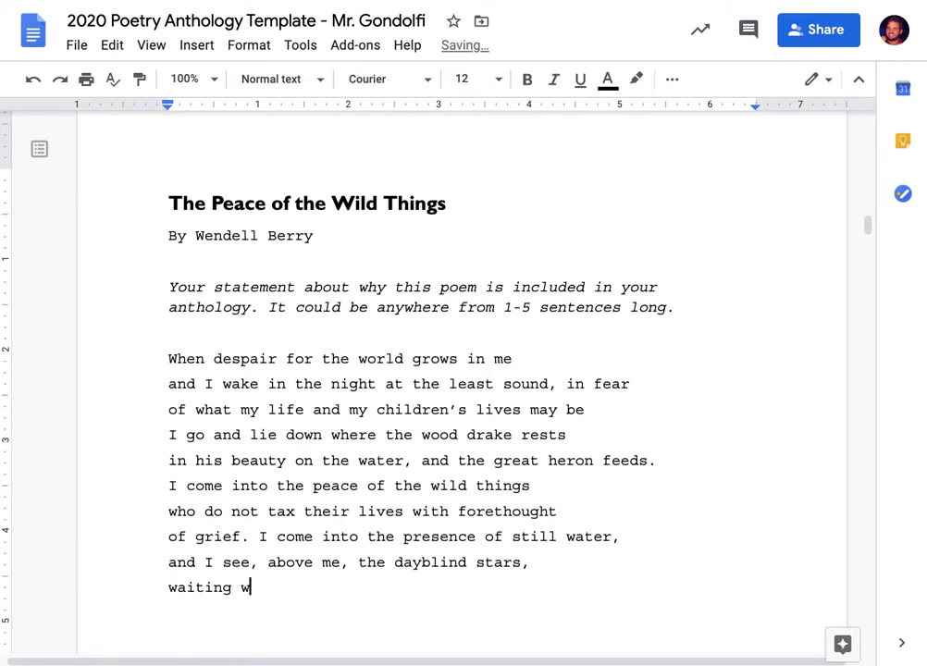
{"action": "type", "text": "ith their lig"}
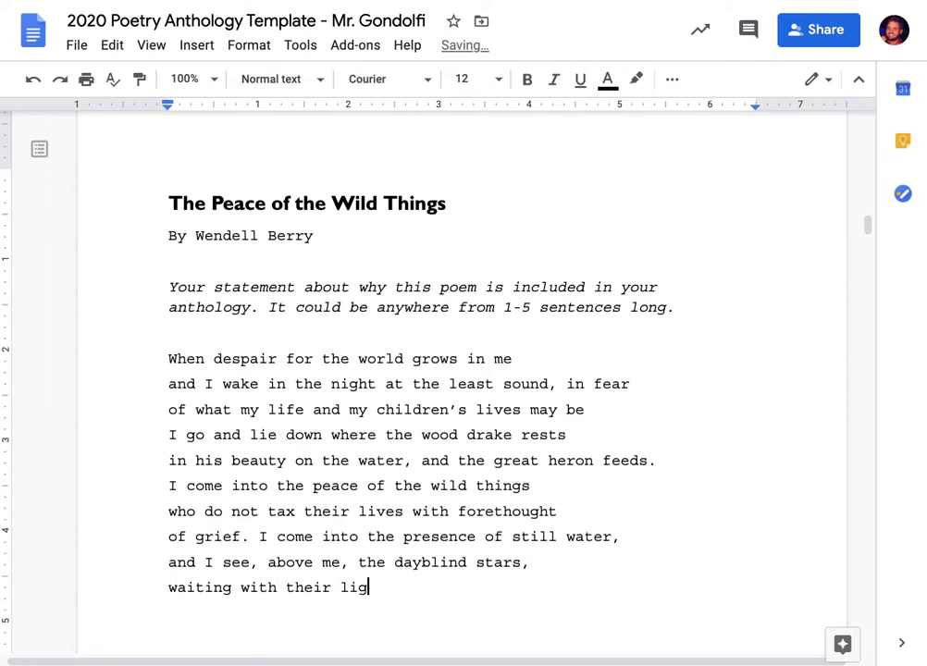
{"action": "type", "text": "ht. For a timI rest "}
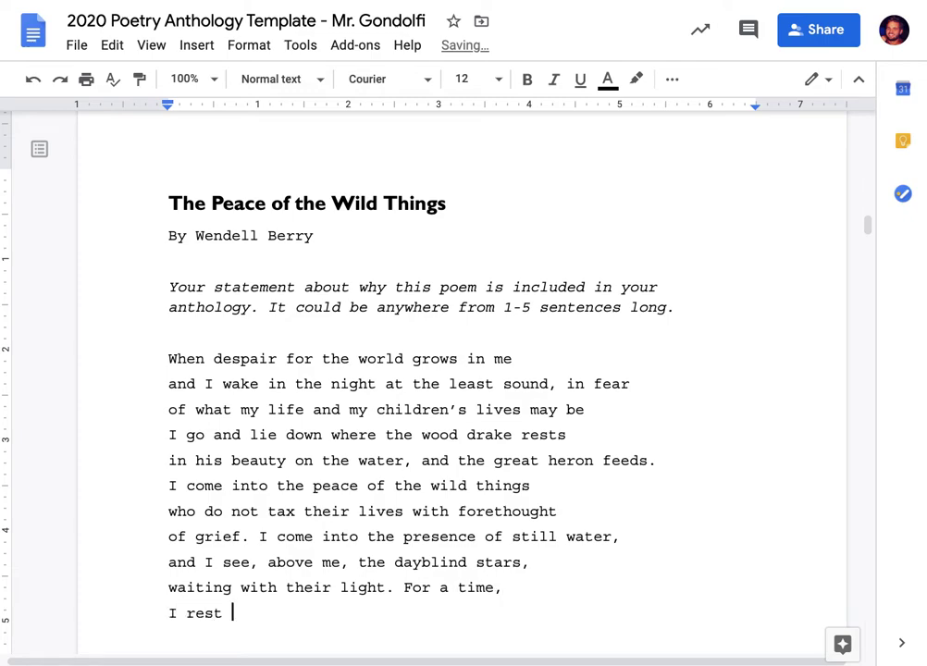
{"action": "type", "text": "in the grace of the wor"}
{"action": "key", "text": "BackSpace"}
{"action": "key", "text": "BackSpace"}
{"action": "key", "text": "BackSpace"}
{"action": "type", "text": "world,"}
{"action": "key", "text": "Return"}
{"action": "type", "text": "and am free."}
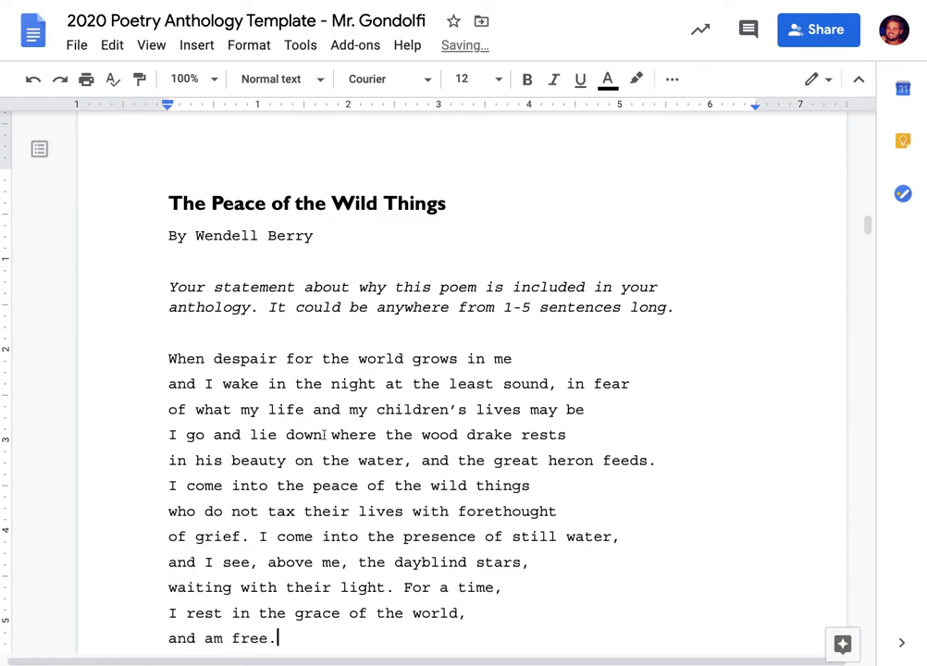
Replace the statement placeholder with "I included this poem because it reminds me that in times of great stress, the rest of the world goes on without caring.".
{"action": "scroll", "coordinate": [325, 436], "scroll_direction": "down", "scroll_amount": 1}
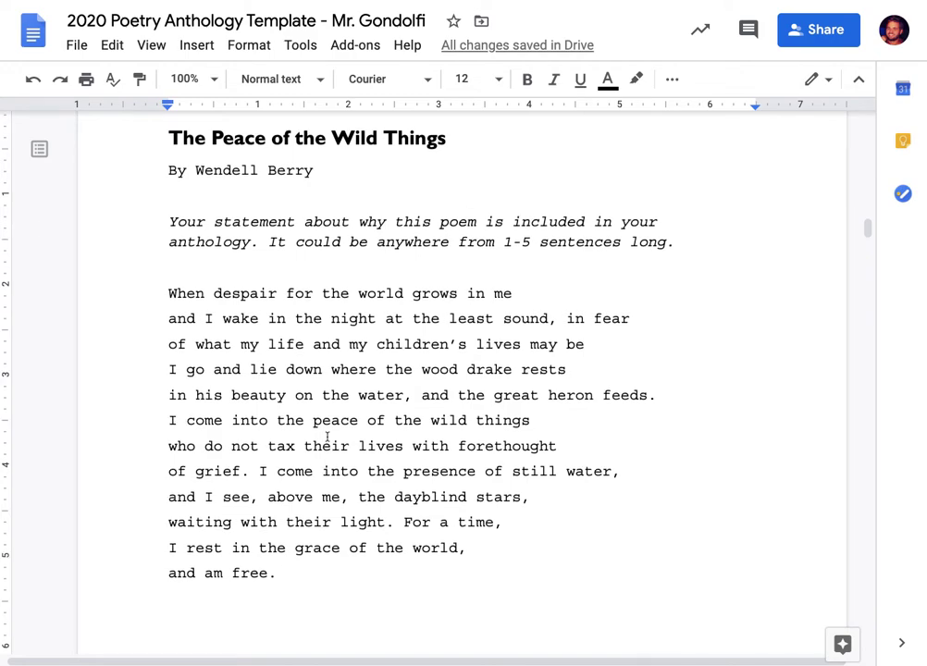
{"action": "triple_click", "coordinate": [231, 223]}
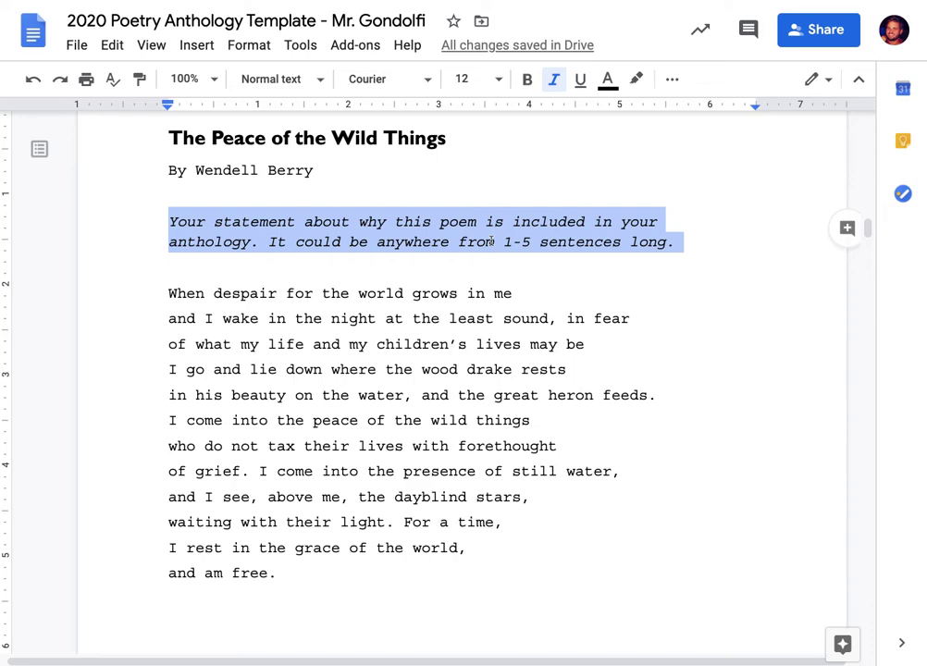
{"action": "type", "text": "I included this poem because it"}
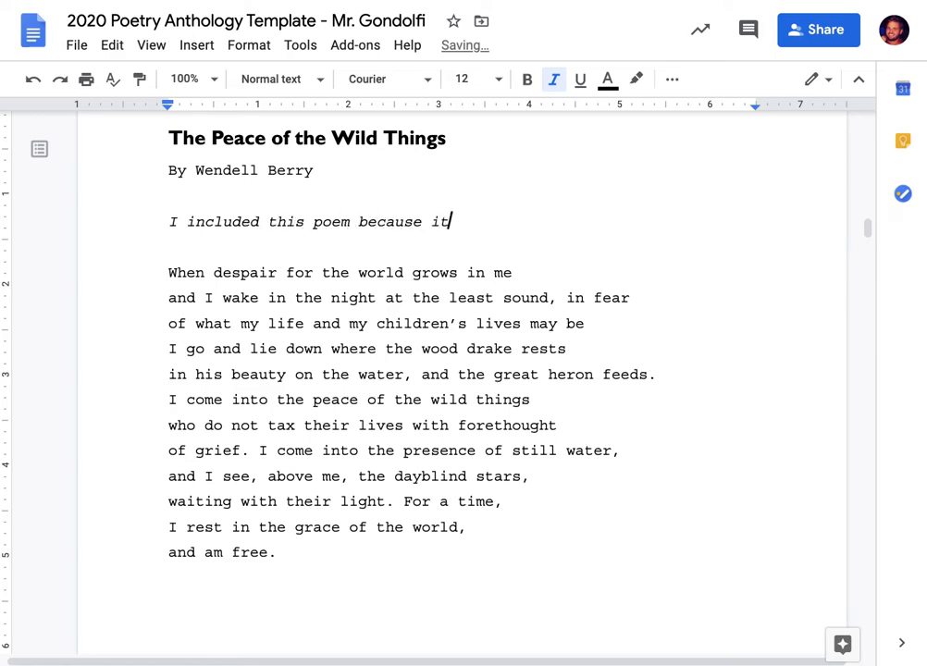
{"action": "type", "text": " reminds me that in times of great stress, the rest of the owlrd"}
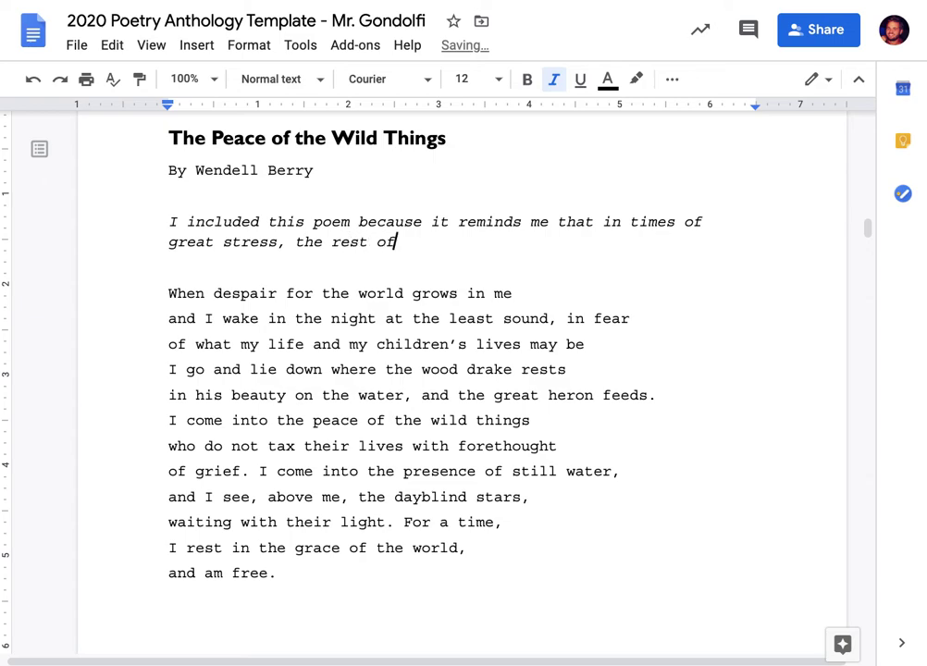
{"action": "key", "text": "BackSpace"}
{"action": "key", "text": "BackSpace"}
{"action": "key", "text": "BackSpace"}
{"action": "key", "text": "BackSpace"}
{"action": "key", "text": "BackSpace"}
{"action": "type", "text": "world goes on witho"}
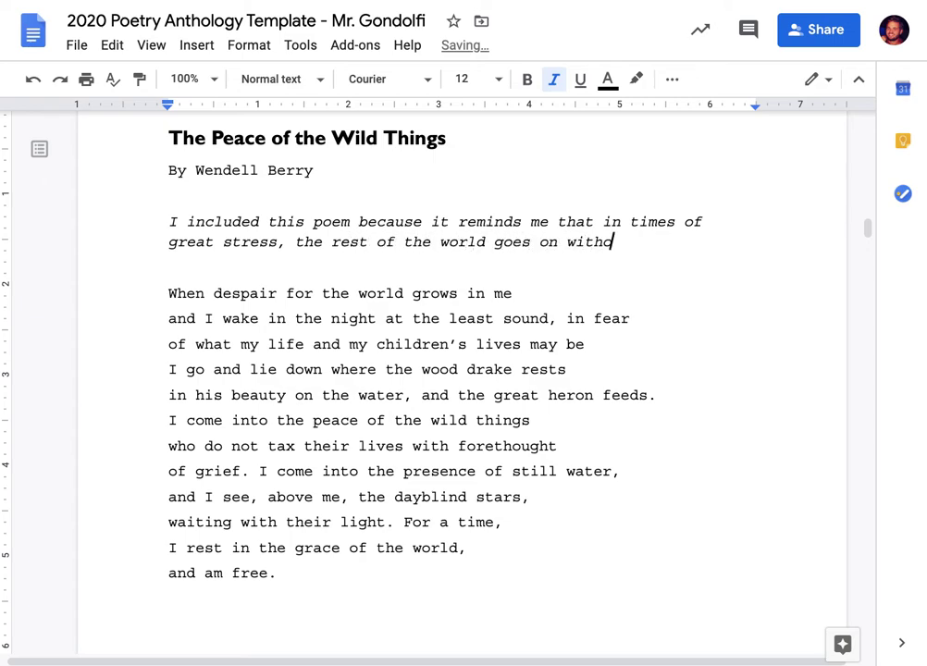
{"action": "type", "text": "ut caring. If I"}
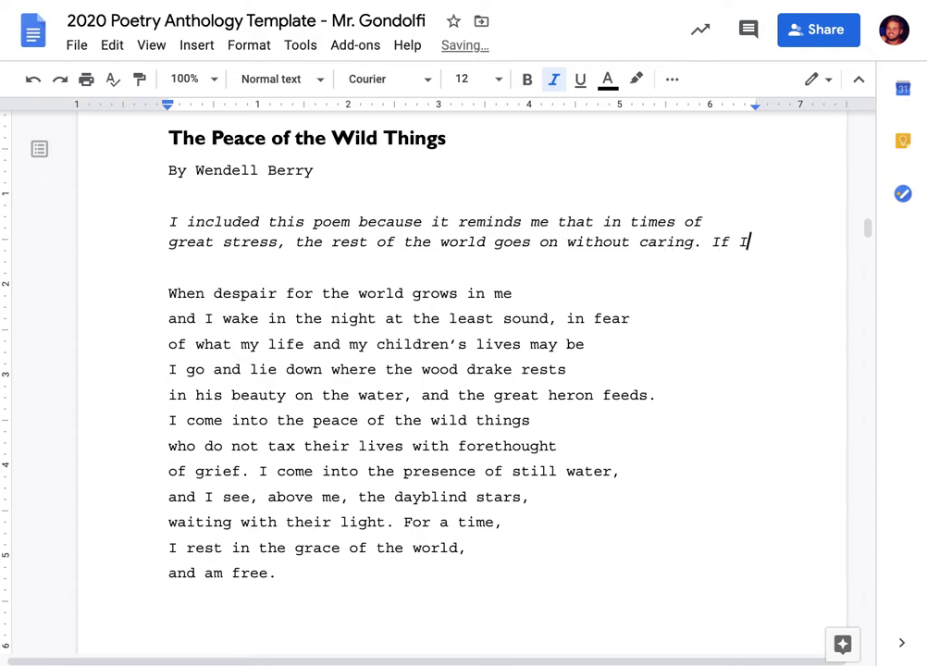
Complete the statement's second sentence, from "If I can take a wider perspective when I'm worried" to "the beauty of the world around me.".
{"action": "type", "text": " can take a wider"}
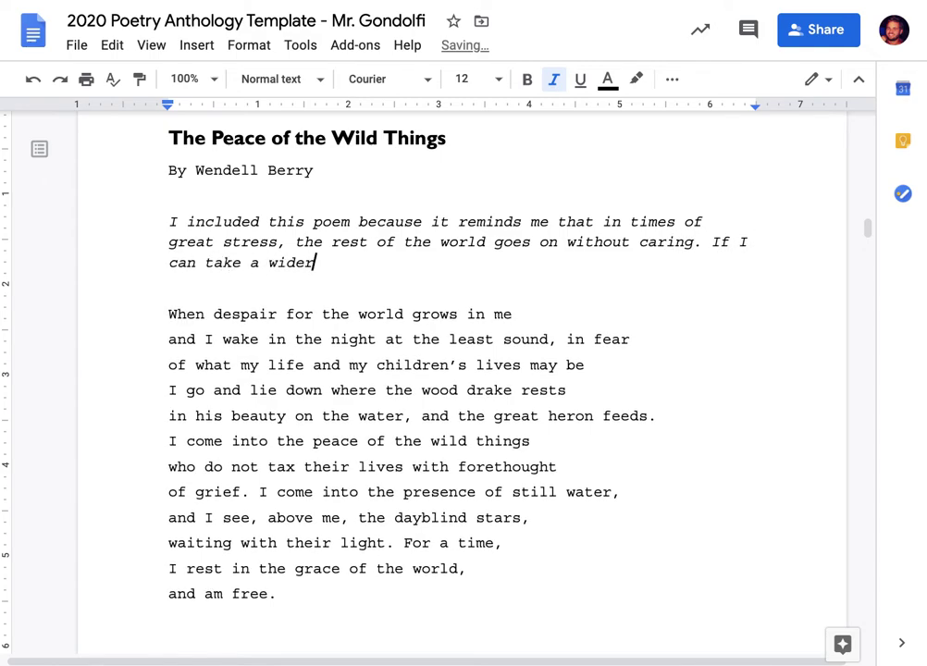
{"action": "type", "text": " perspective when "}
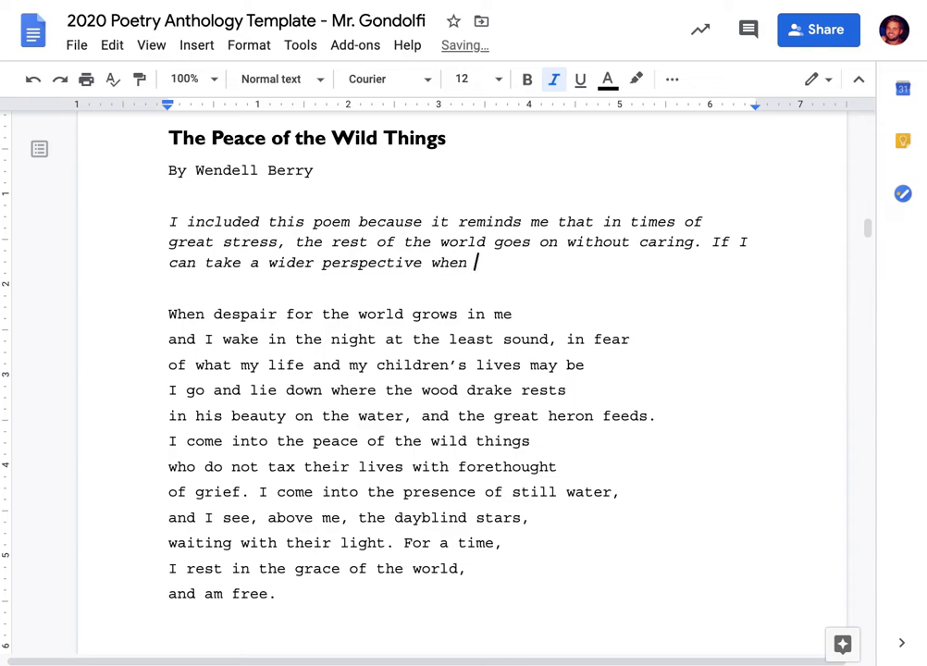
{"action": "type", "text": "I'm worried, then"}
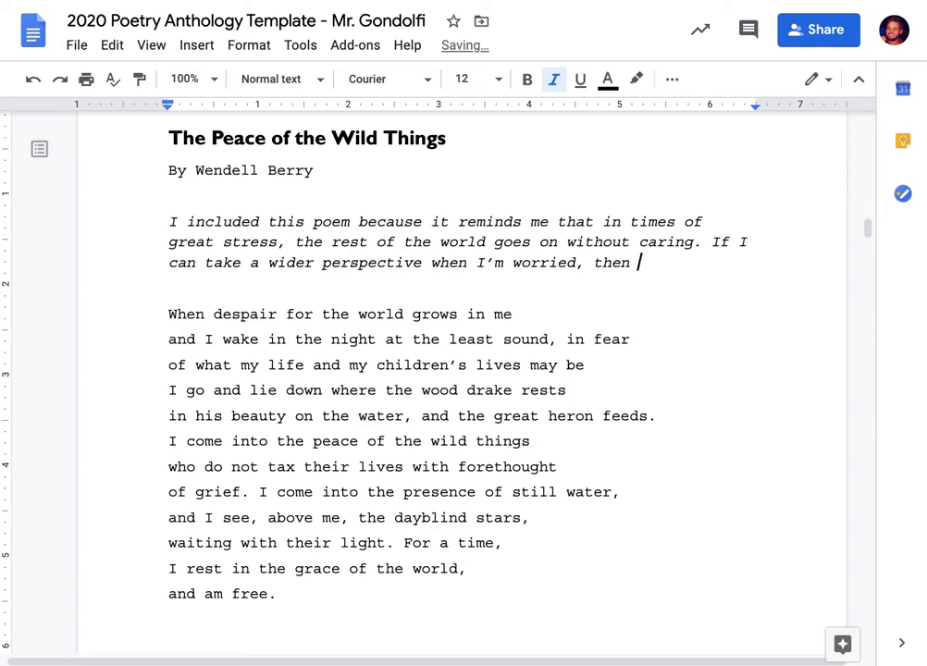
{"action": "type", "text": " I can see that my w"}
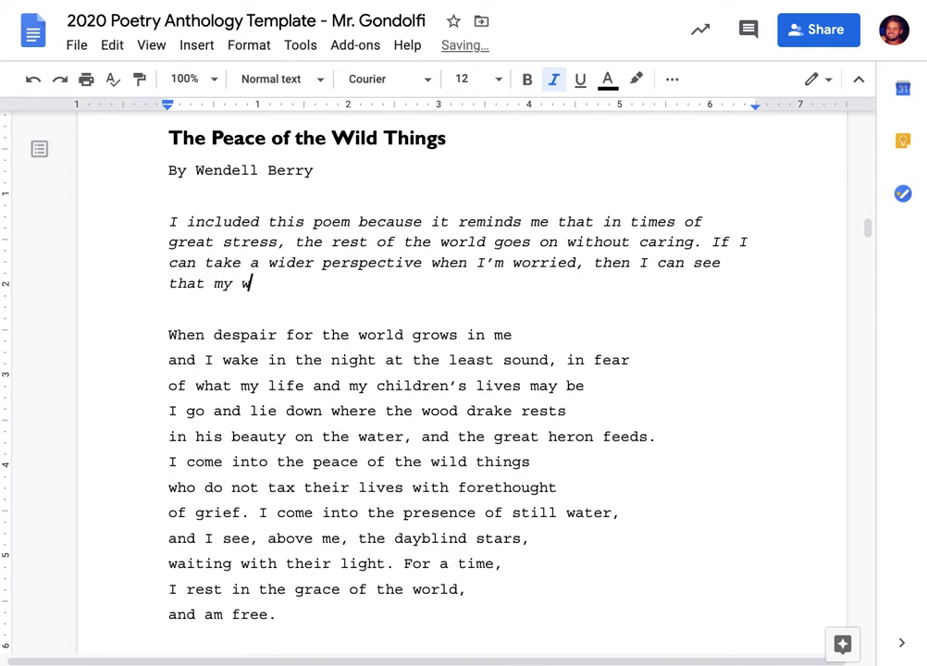
{"action": "type", "text": "orries are pre"}
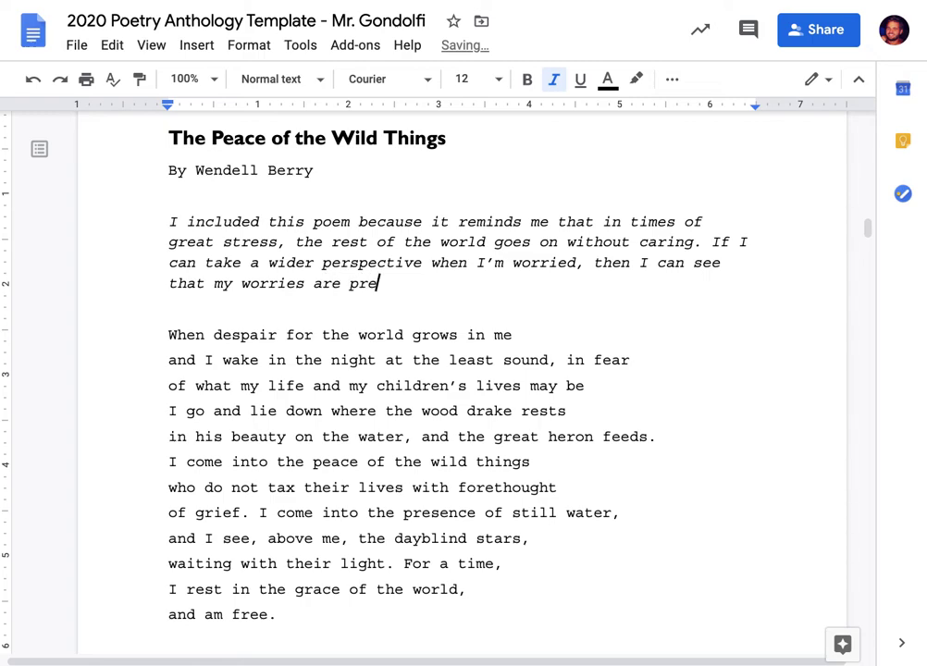
{"action": "type", "text": "tty insignificant"}
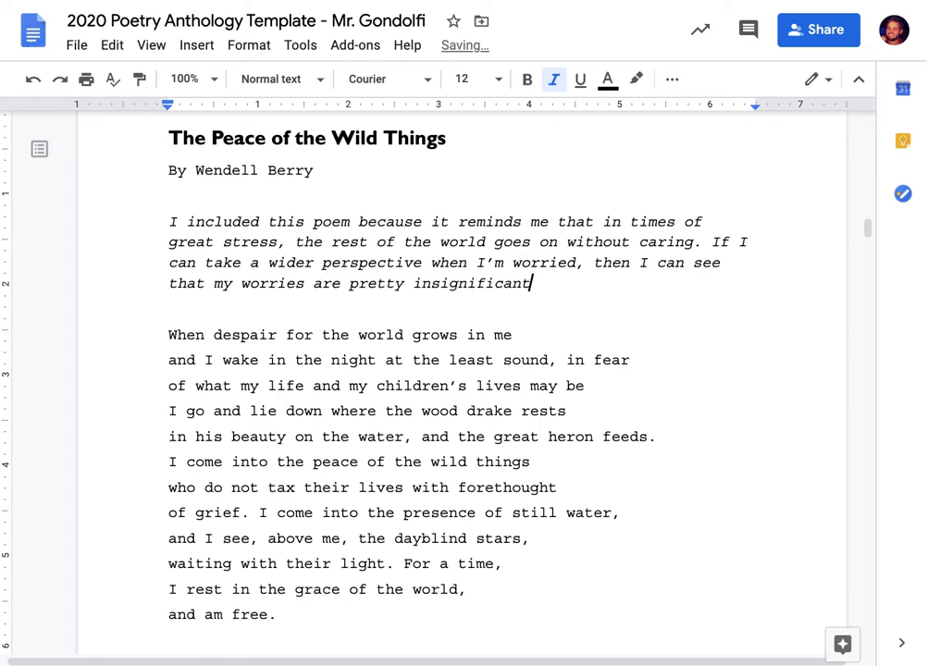
{"action": "type", "text": " in comparison to the "}
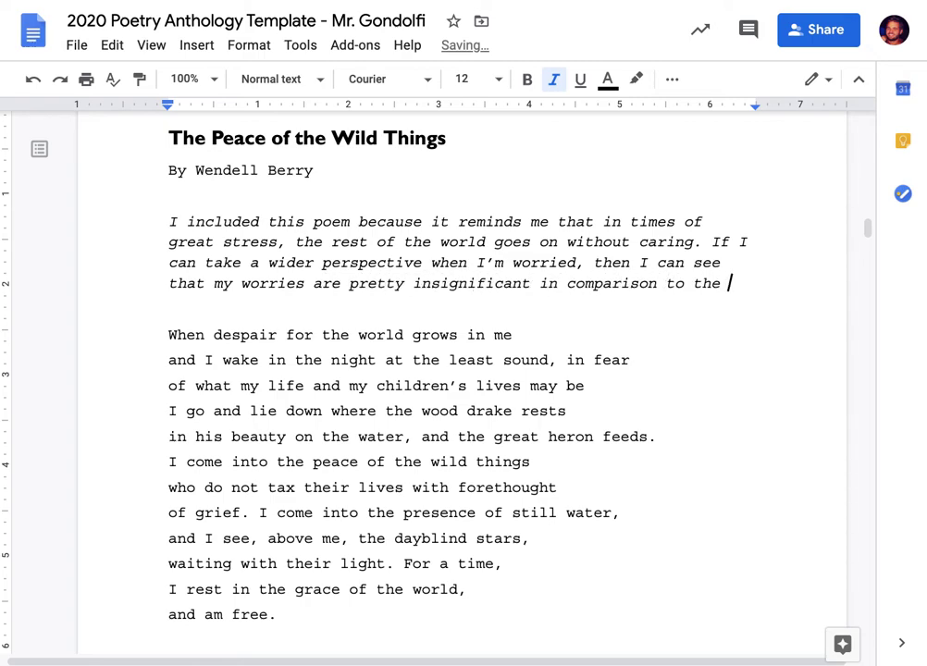
{"action": "type", "text": "beauty of the wolr"}
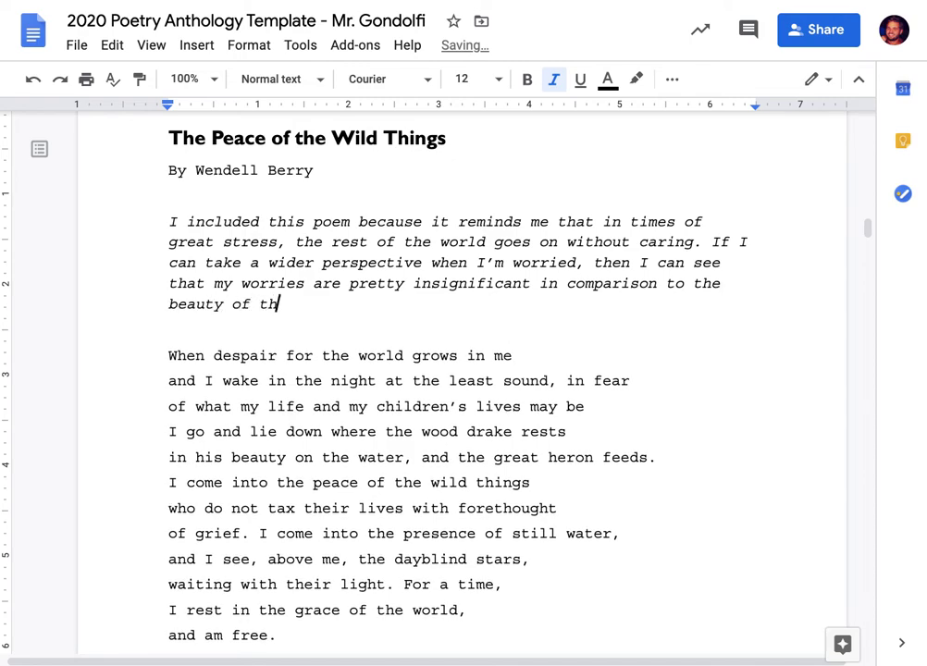
{"action": "key", "text": "BackSpace"}
{"action": "key", "text": "BackSpace"}
{"action": "key", "text": "BackSpace"}
{"action": "type", "text": "rld around me."}
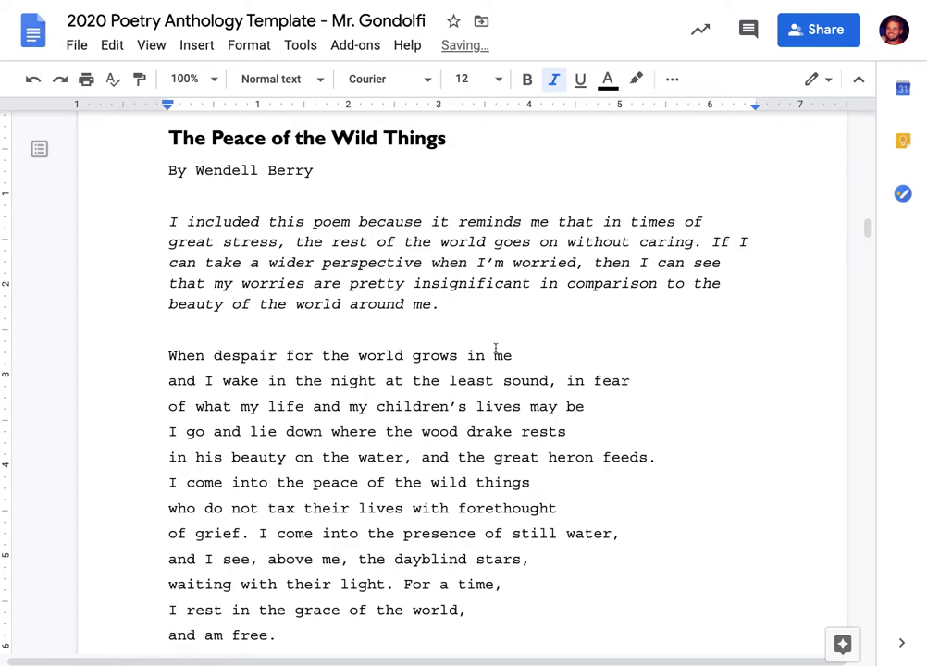
On the next poem page, replace the title placeholder with "Those Winter Sundays" and the poet placeholder with "Robert Hayden".
{"action": "scroll", "coordinate": [503, 424], "scroll_direction": "up", "scroll_amount": 1}
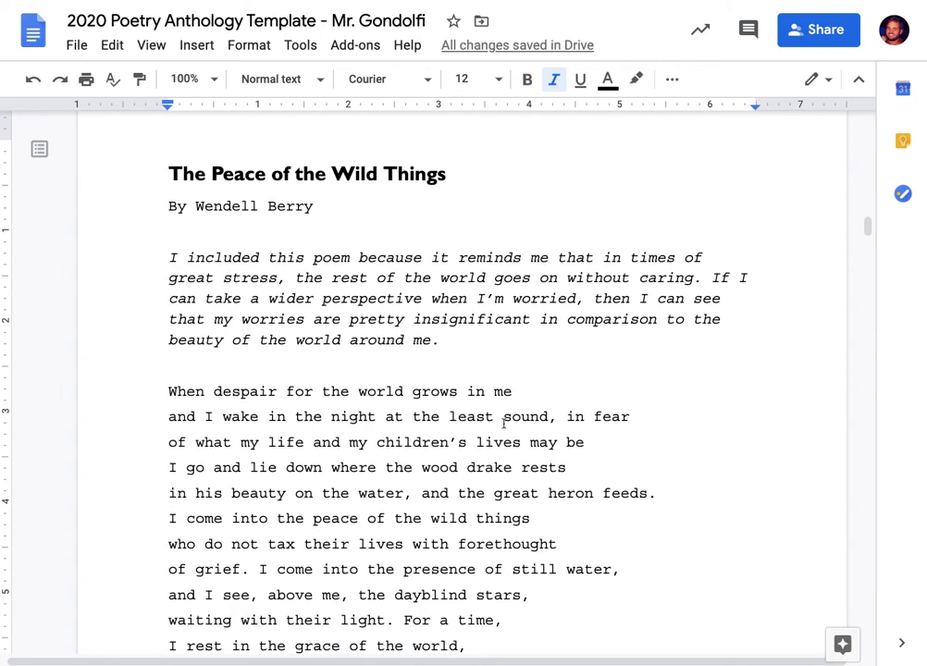
{"action": "scroll", "coordinate": [503, 424], "scroll_direction": "down", "scroll_amount": 6}
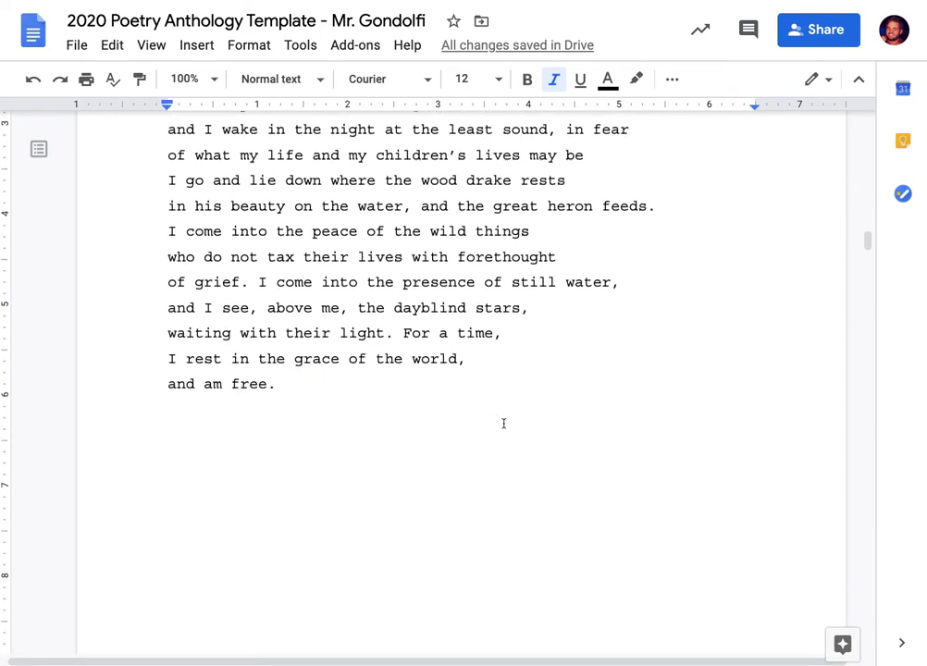
{"action": "scroll", "coordinate": [503, 424], "scroll_direction": "down", "scroll_amount": 2}
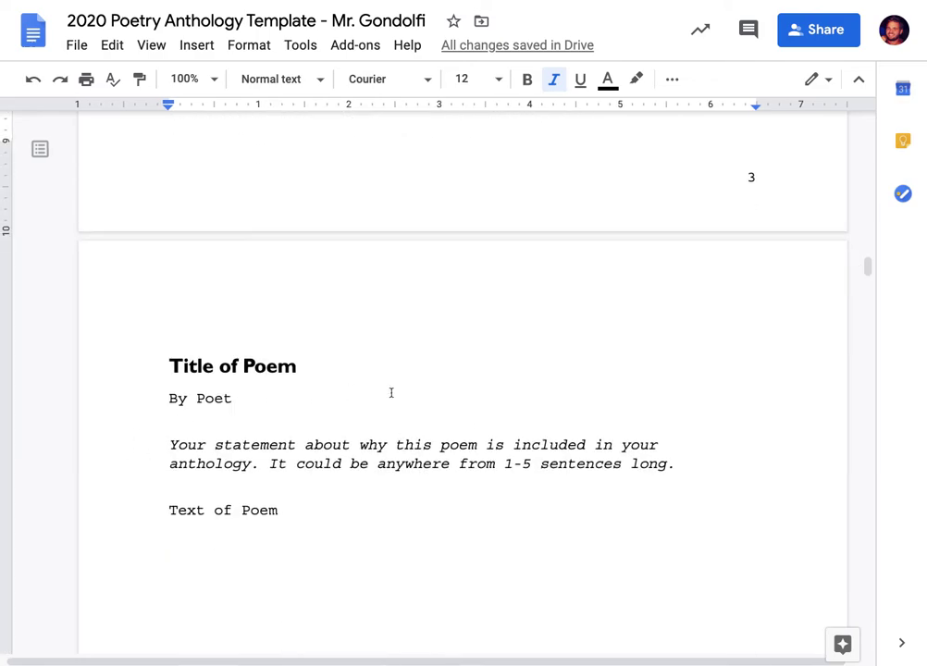
{"action": "triple_click", "coordinate": [242, 371]}
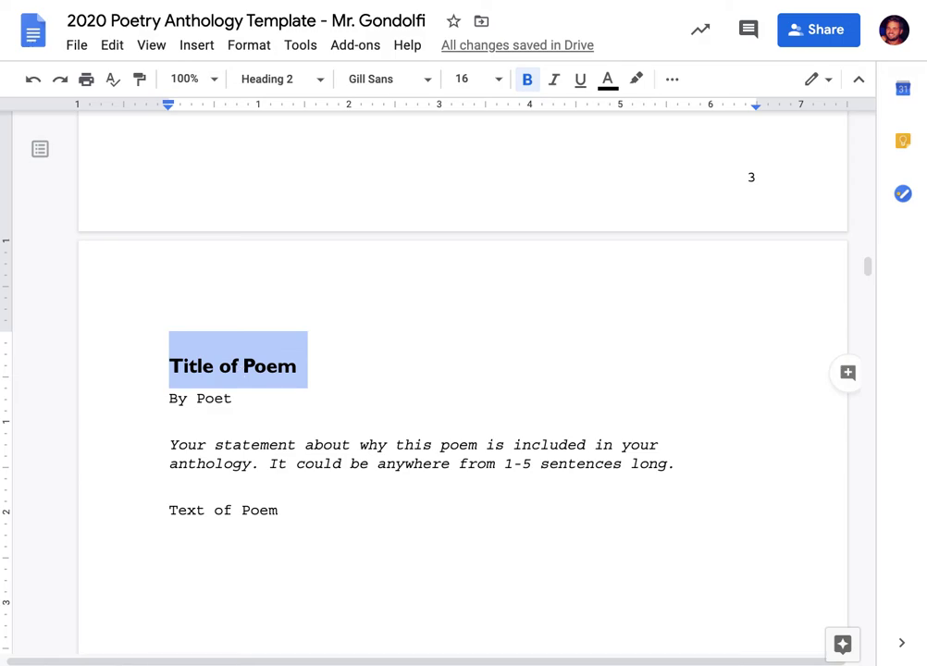
{"action": "type", "text": "Those Winter Sundays"}
{"action": "double_click", "coordinate": [215, 397]}
{"action": "type", "text": "Robert Hayden"}
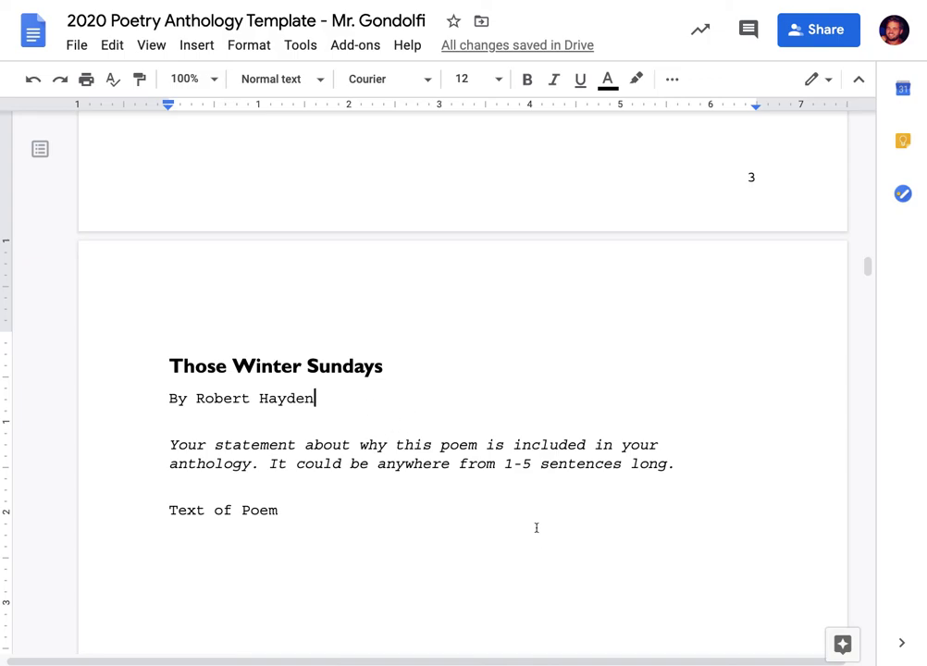
Refresh the table of contents to pick up the new poem title "Those Winter Sundays".
{"action": "scroll", "coordinate": [535, 528], "scroll_direction": "up", "scroll_amount": 20}
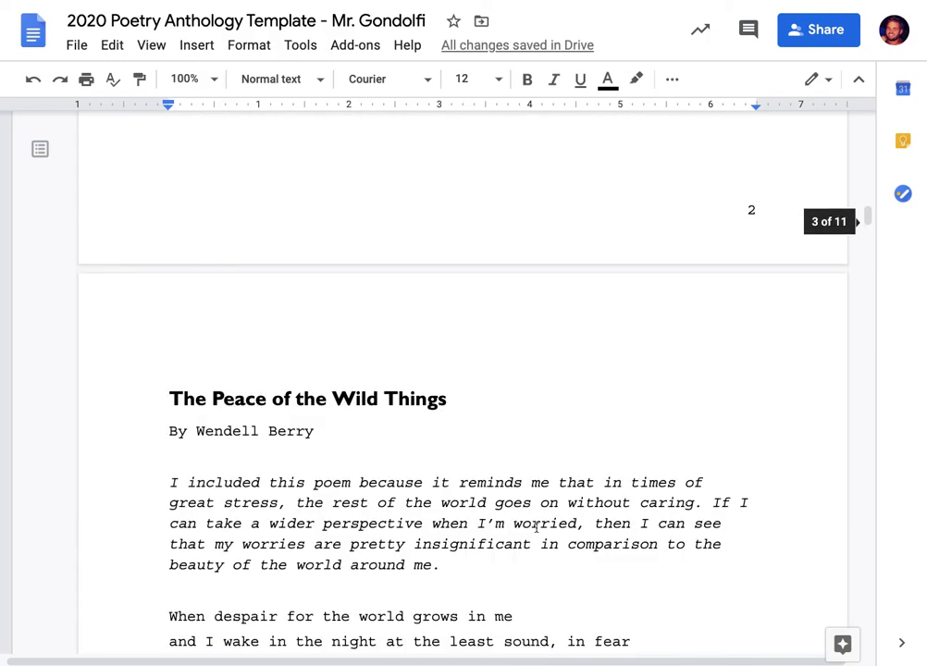
{"action": "scroll", "coordinate": [536, 527], "scroll_direction": "up", "scroll_amount": 4}
{"action": "scroll", "coordinate": [536, 527], "scroll_direction": "down", "scroll_amount": 5}
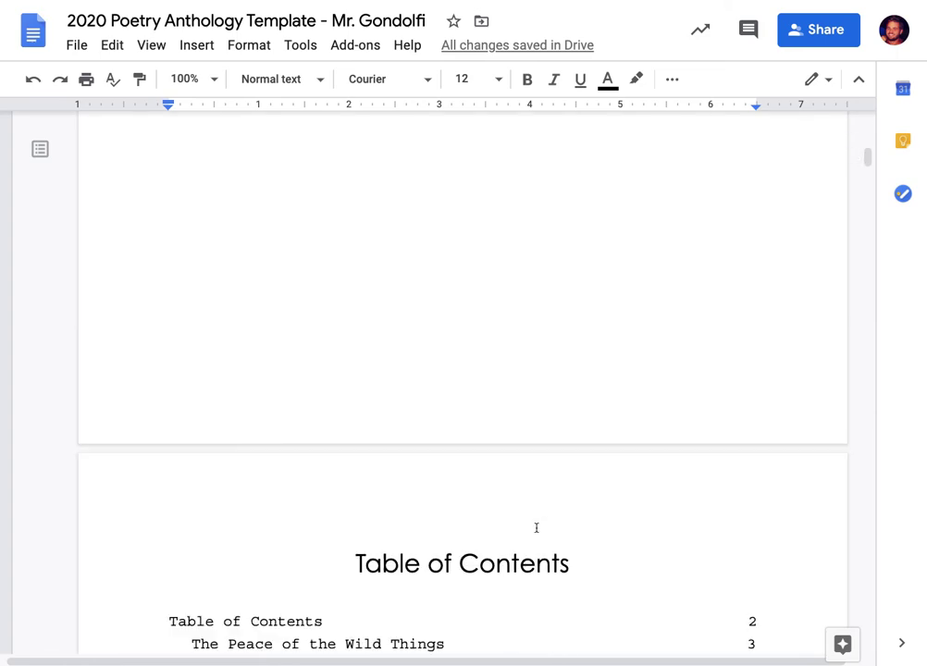
{"action": "scroll", "coordinate": [536, 527], "scroll_direction": "down", "scroll_amount": 3}
{"action": "left_click", "coordinate": [536, 527]}
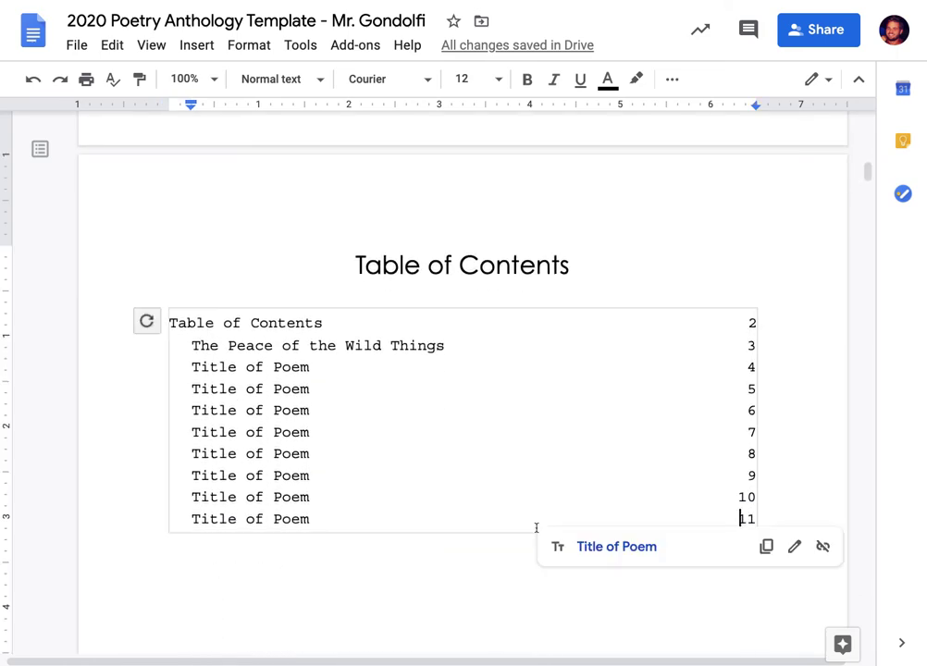
{"action": "left_click", "coordinate": [148, 322]}
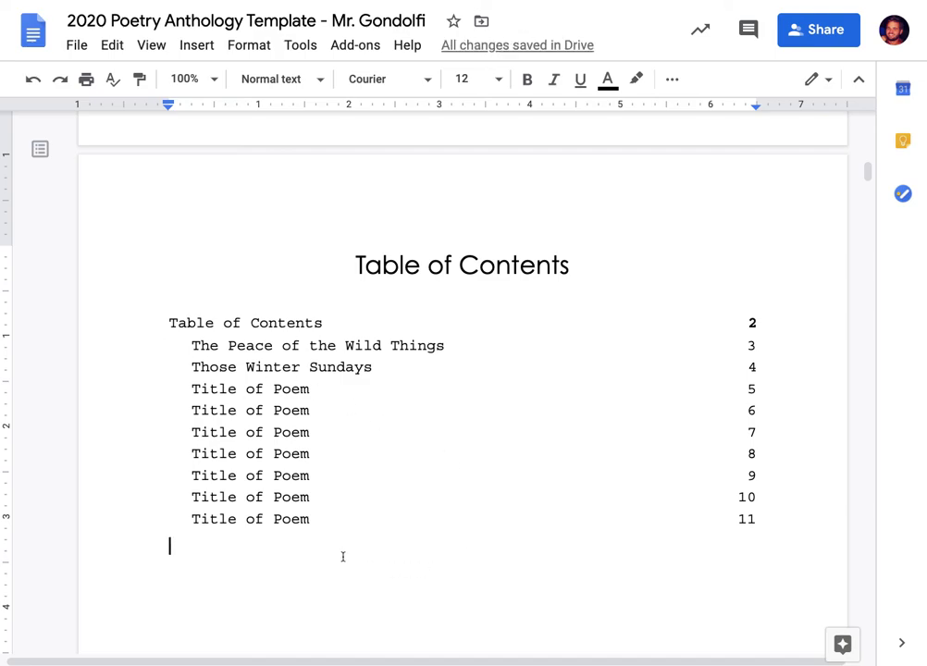
Review the page for "The Peace of the Wild Things" and check the poem entries in the table of contents.
{"action": "left_click", "coordinate": [238, 413]}
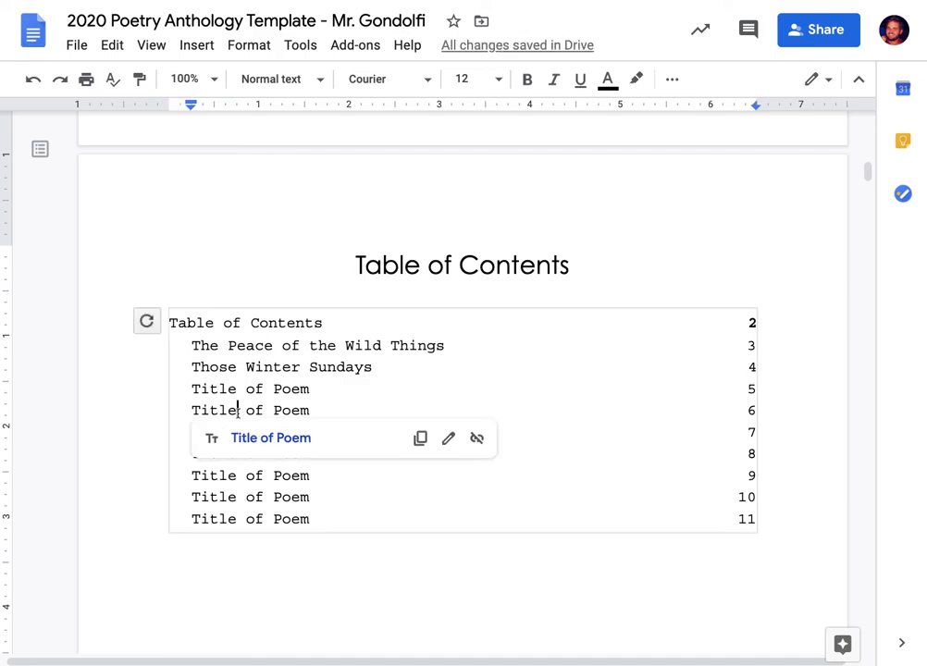
{"action": "left_click", "coordinate": [246, 567]}
{"action": "scroll", "coordinate": [253, 586], "scroll_direction": "down", "scroll_amount": 3}
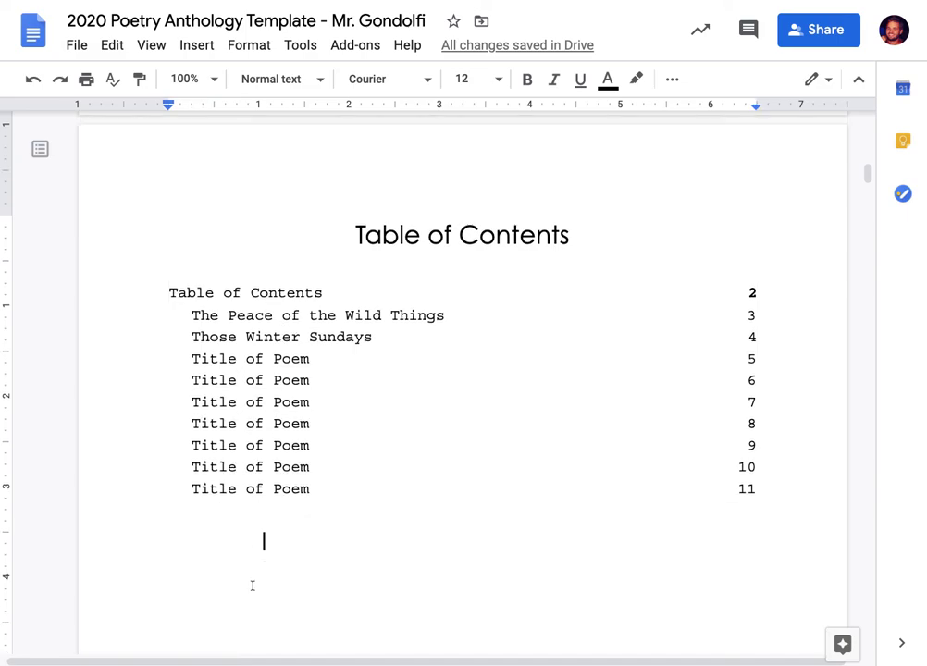
{"action": "scroll", "coordinate": [253, 586], "scroll_direction": "down", "scroll_amount": 10}
{"action": "scroll", "coordinate": [253, 586], "scroll_direction": "up", "scroll_amount": 4}
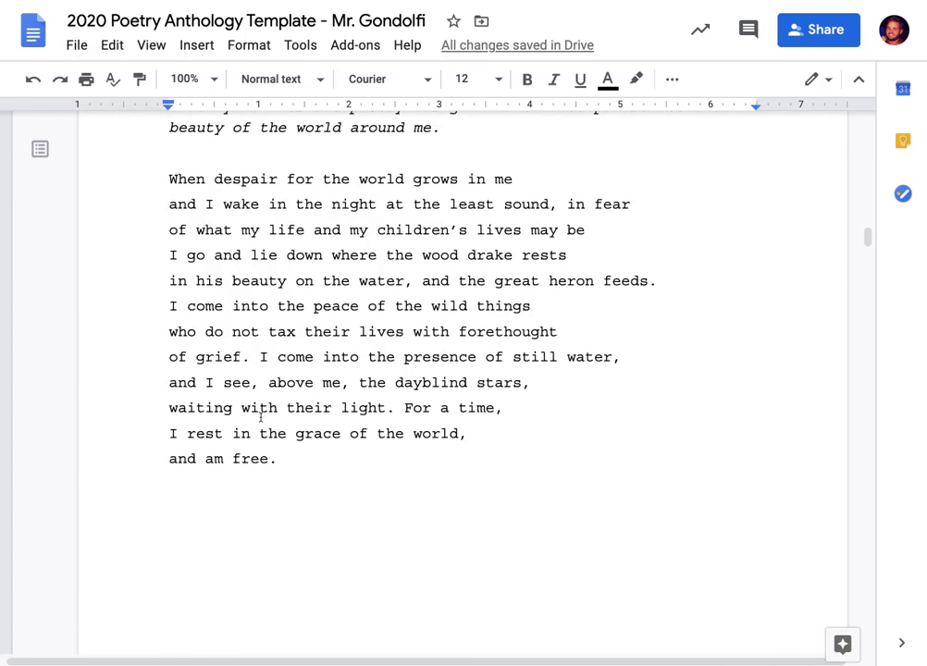
{"action": "left_click", "coordinate": [250, 348]}
{"action": "scroll", "coordinate": [248, 320], "scroll_direction": "up", "scroll_amount": 4}
{"action": "left_click", "coordinate": [272, 148]}
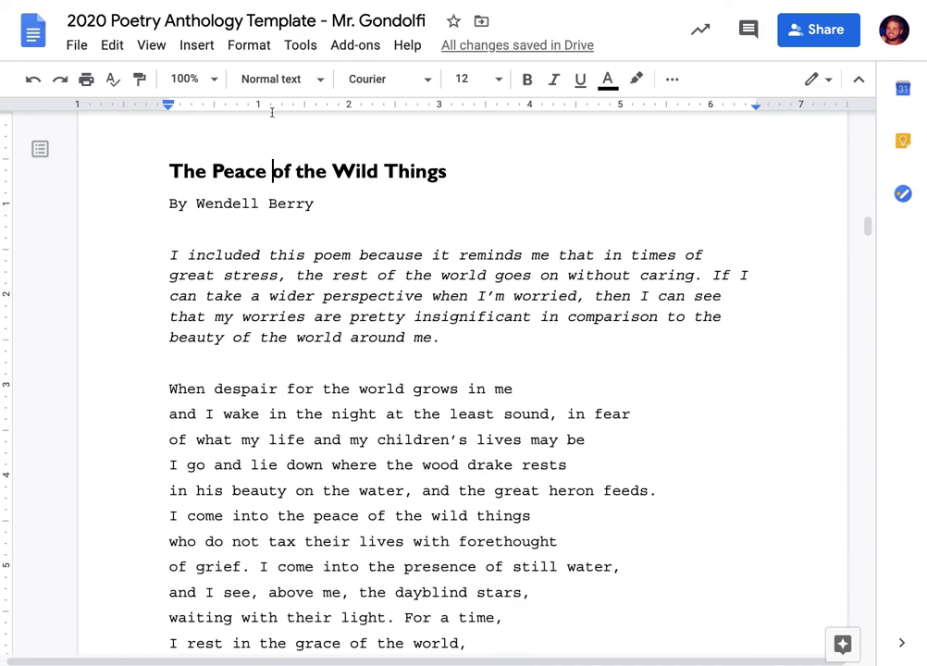
{"action": "scroll", "coordinate": [302, 199], "scroll_direction": "up", "scroll_amount": 15}
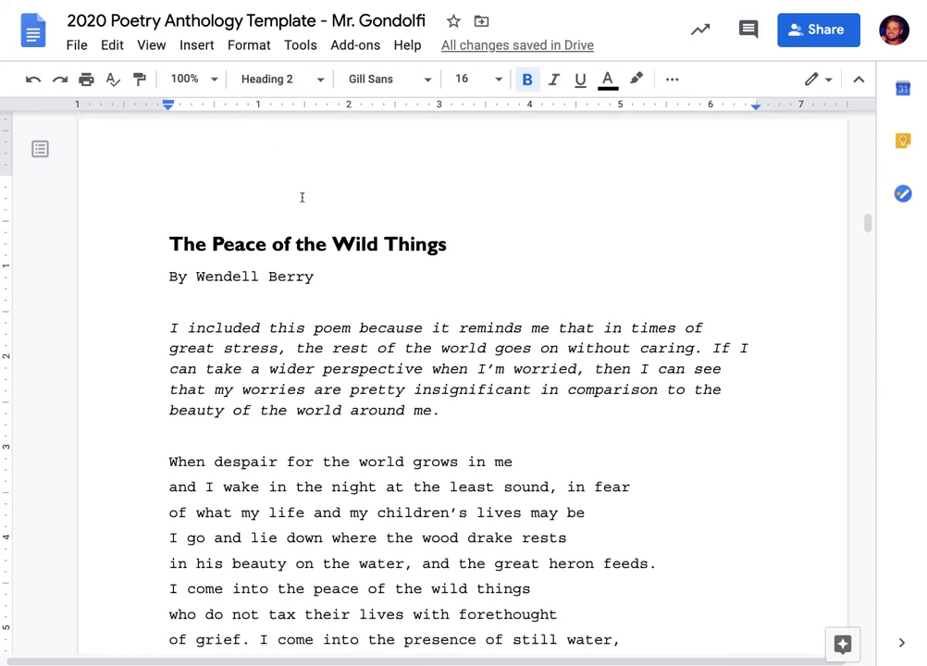
{"action": "scroll", "coordinate": [302, 197], "scroll_direction": "down", "scroll_amount": 10}
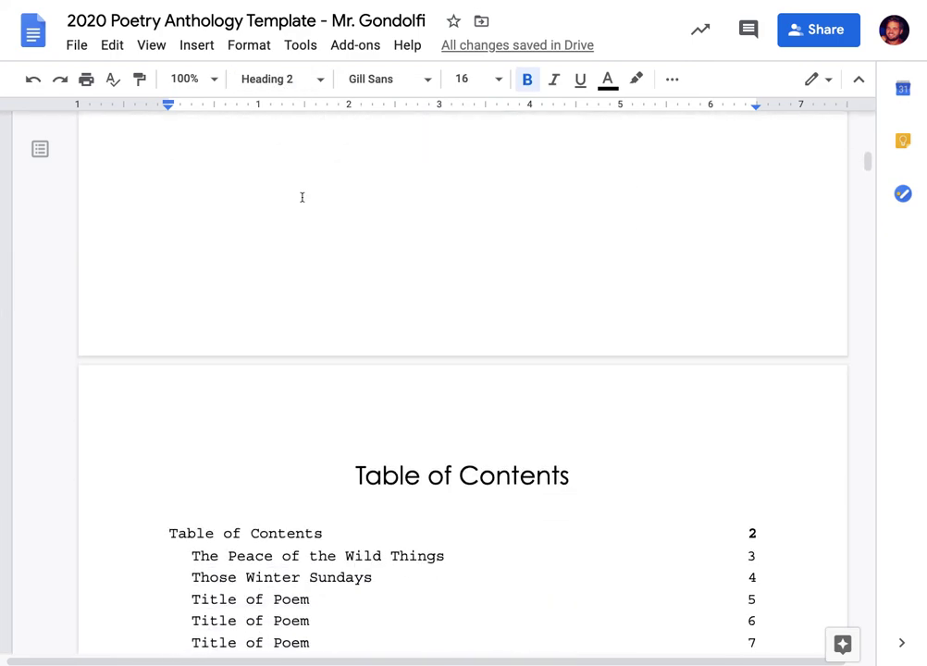
{"action": "left_click", "coordinate": [167, 342]}
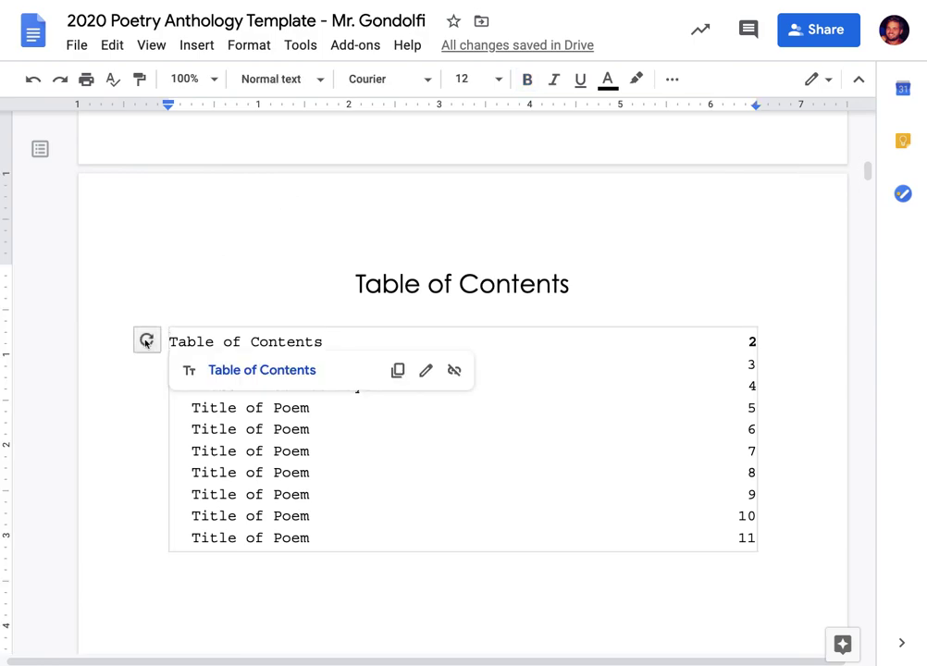
{"action": "left_click", "coordinate": [293, 448]}
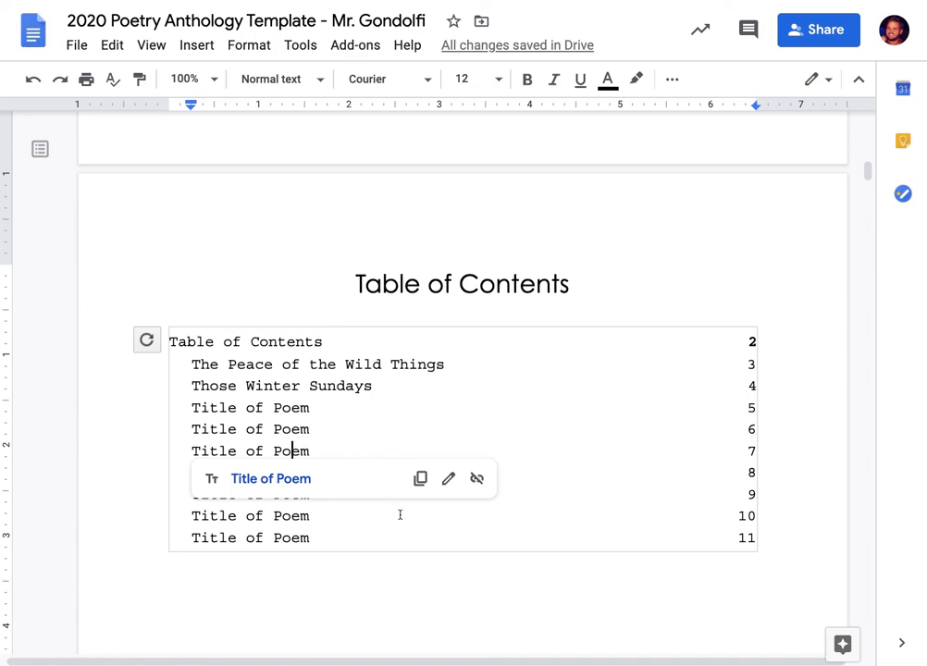
{"action": "scroll", "coordinate": [400, 515], "scroll_direction": "down", "scroll_amount": 3}
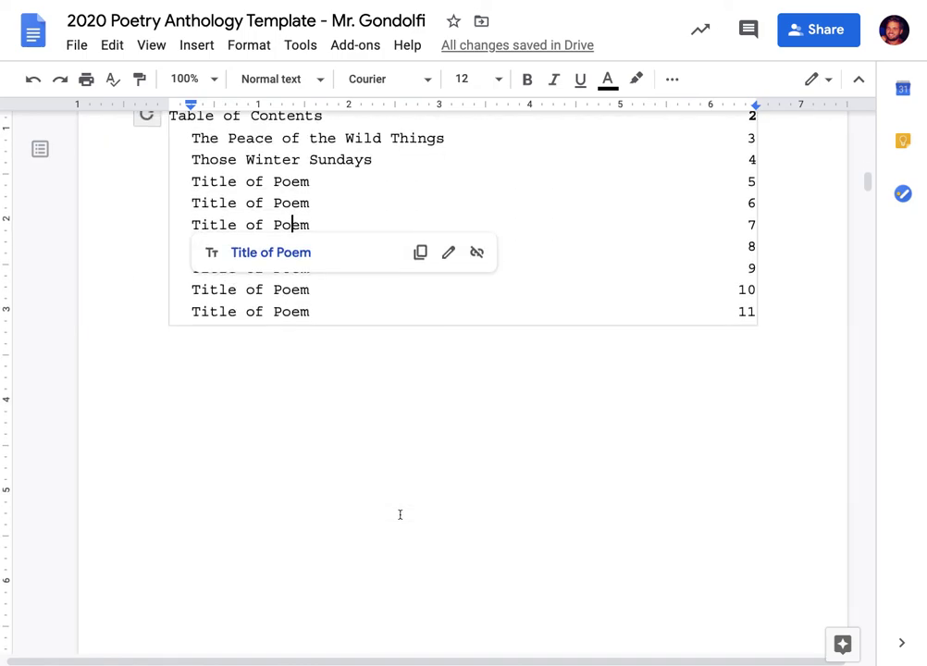